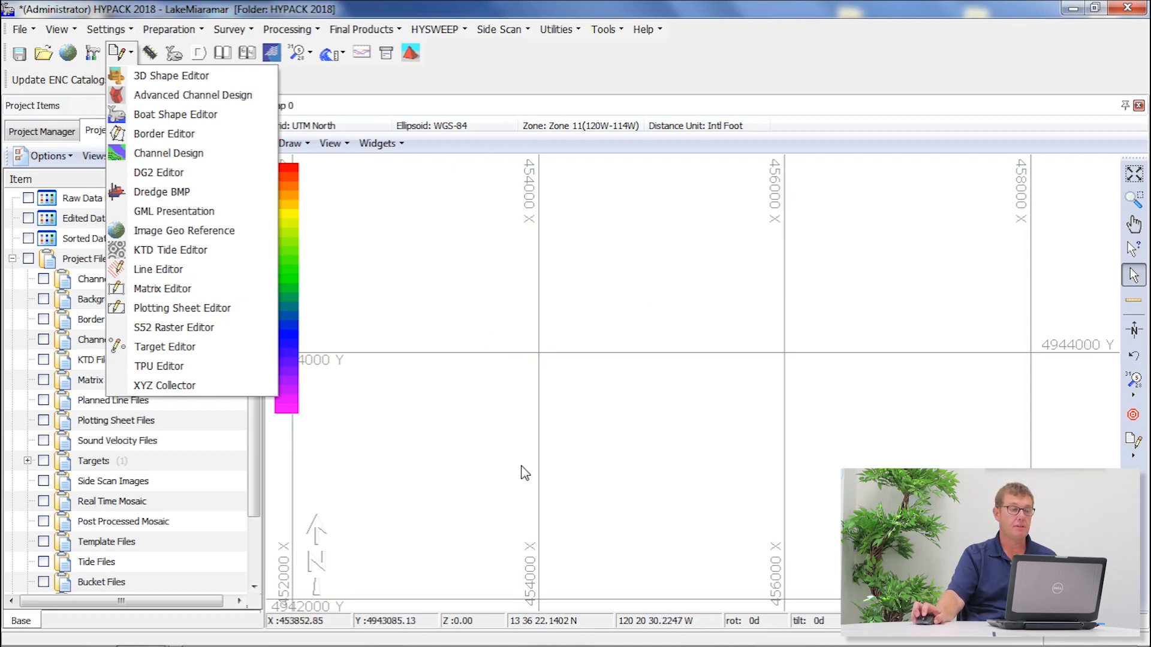
Open the LakeMiramar project from the Demo group, saving the changes to the current LakeMiaramar project
{"action": "left_click", "coordinate": [716, 76]}
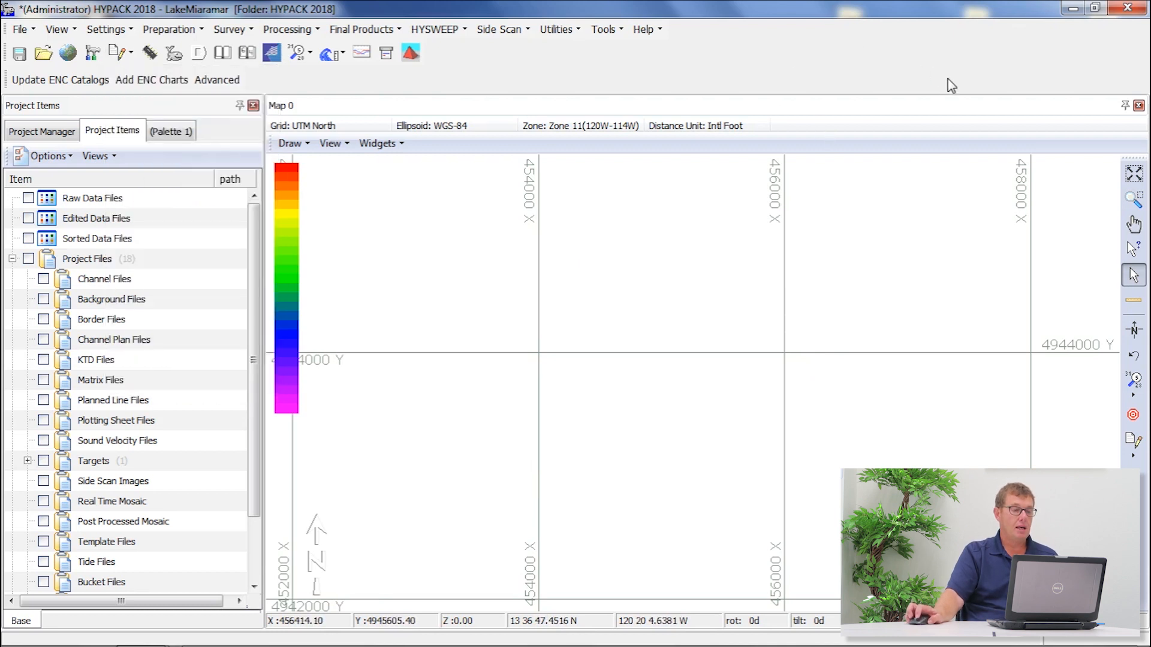
{"action": "left_click", "coordinate": [42, 130]}
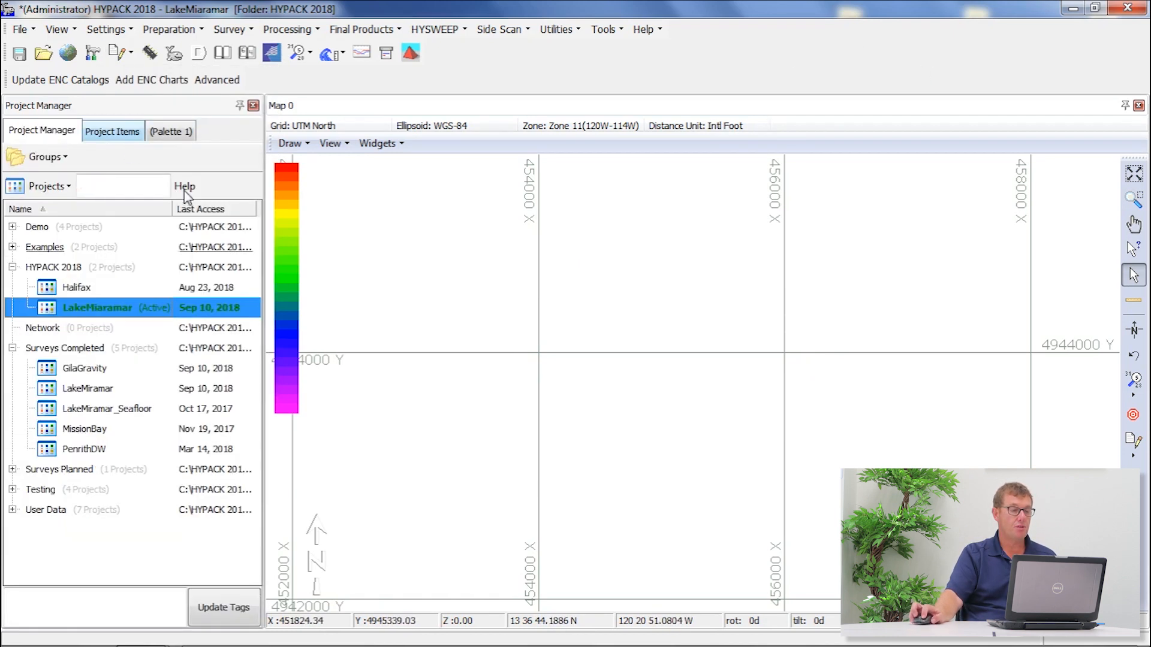
{"action": "left_click", "coordinate": [12, 226]}
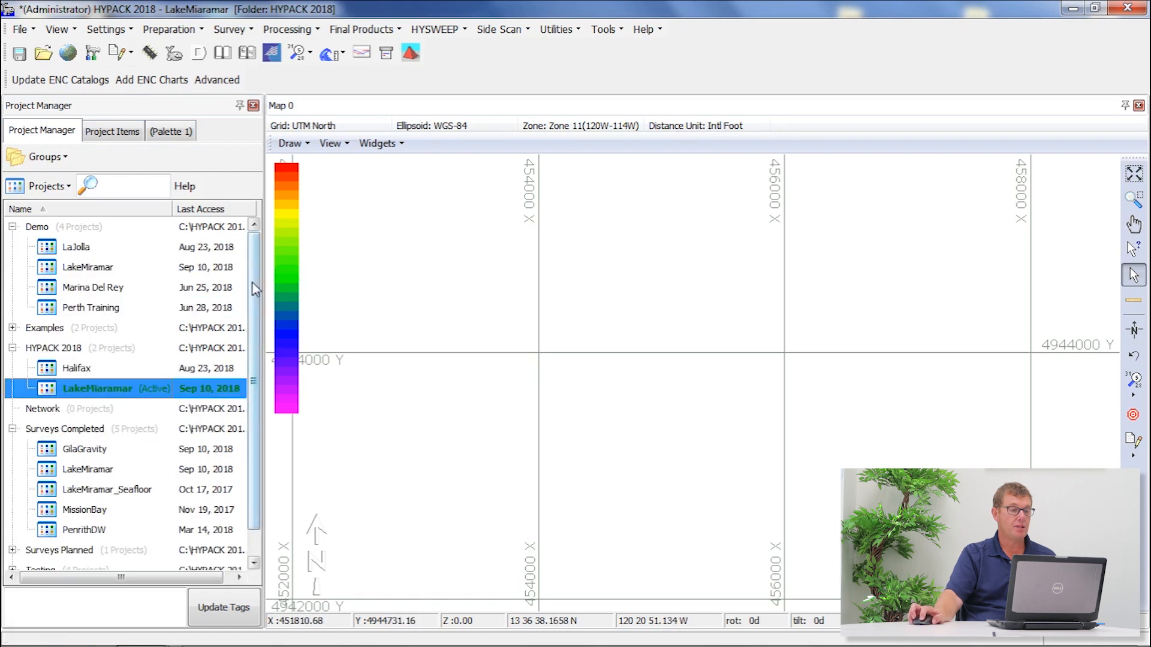
{"action": "double_click", "coordinate": [103, 272]}
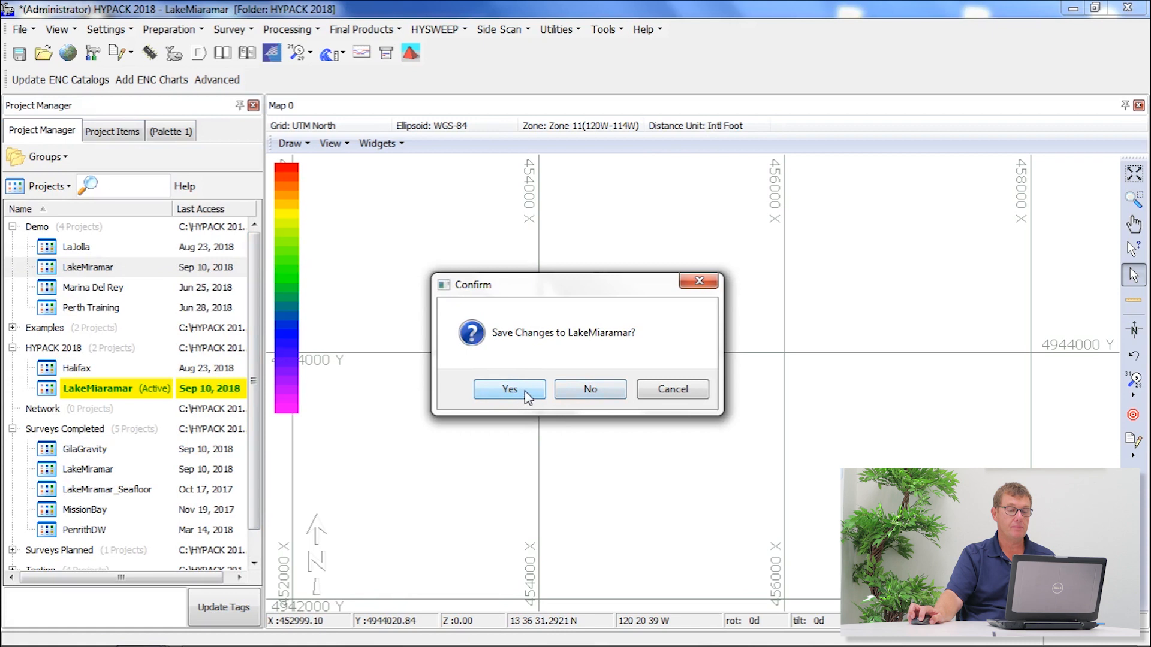
{"action": "left_click", "coordinate": [509, 390]}
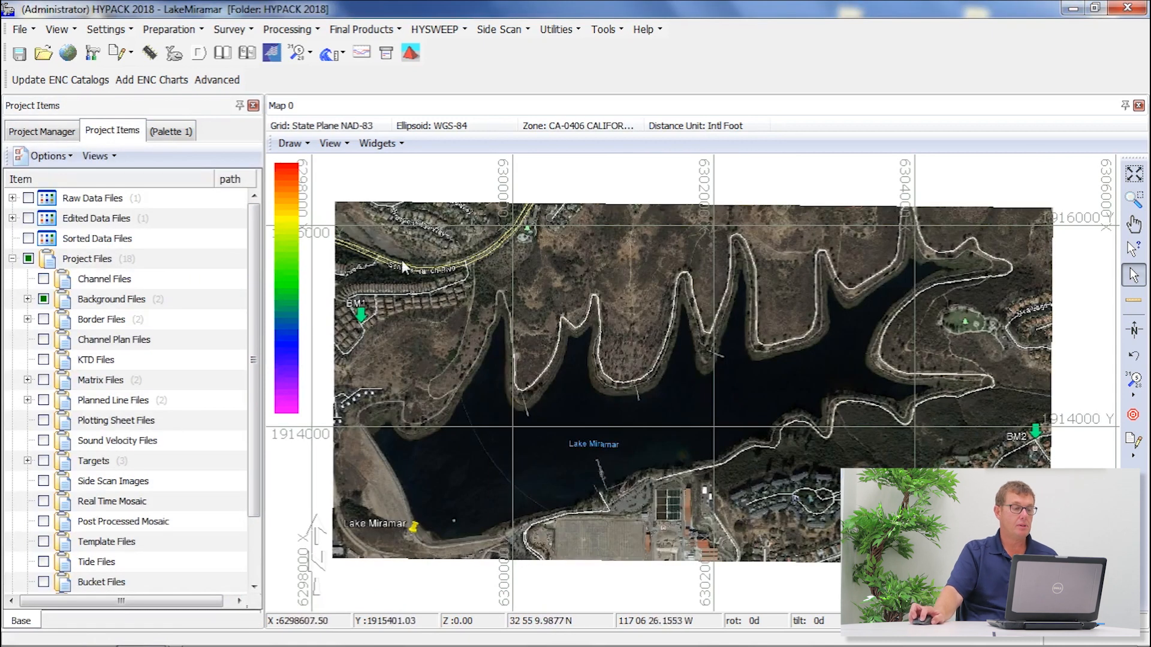
Hide the LakeMiramar.tif background image from the project map
{"action": "left_click", "coordinate": [27, 299]}
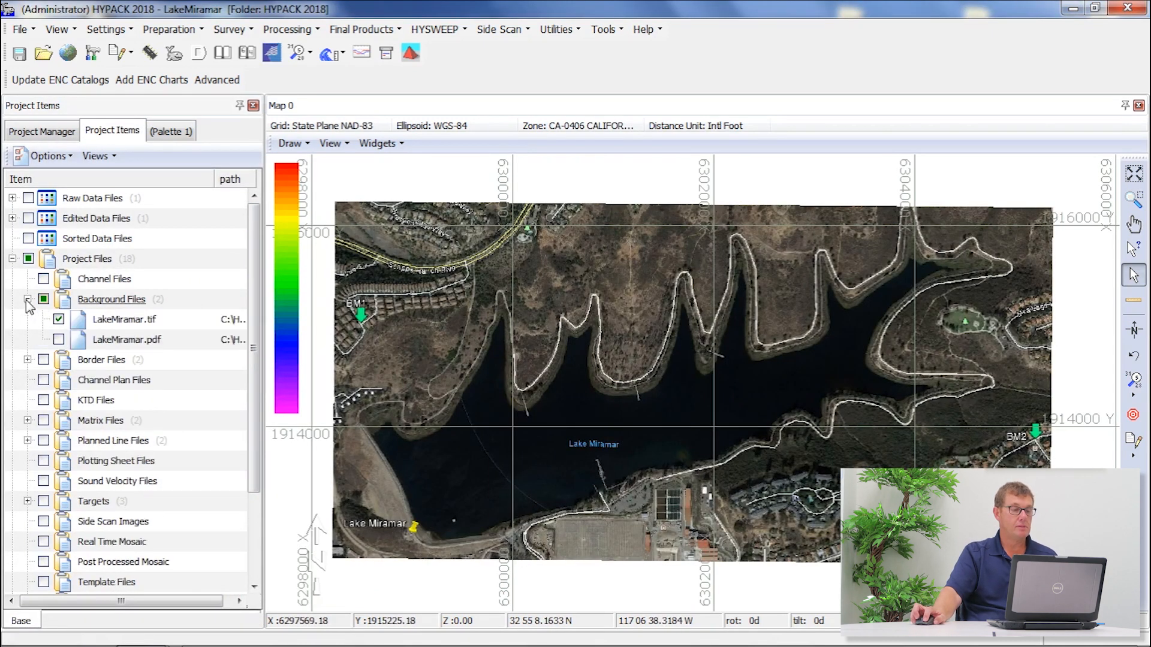
{"action": "left_click", "coordinate": [59, 319]}
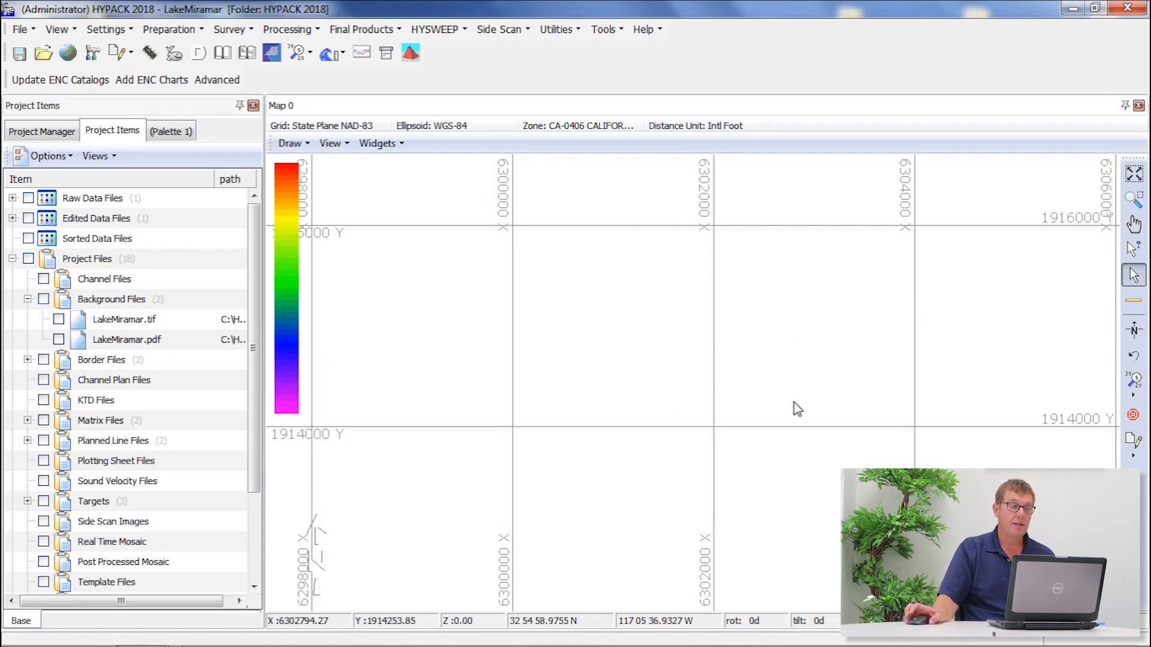
Show the WMS Web Maps and open the Image Geo Reference tool
{"action": "left_click", "coordinate": [123, 55]}
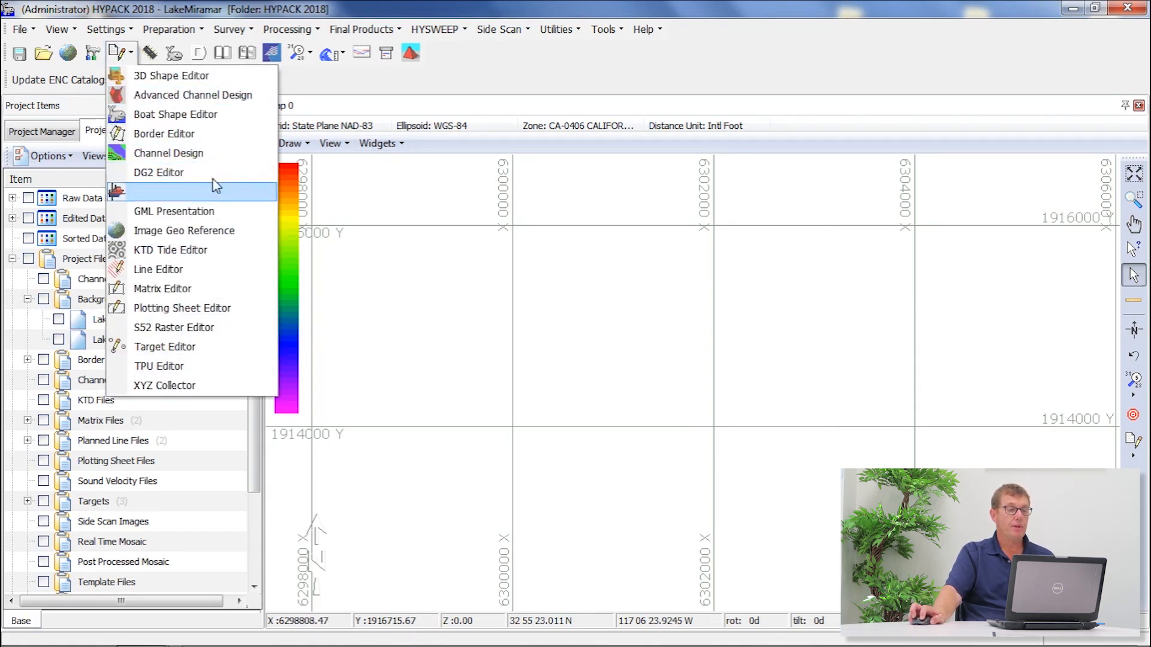
{"action": "left_click", "coordinate": [210, 238]}
{"action": "left_click", "coordinate": [58, 29]}
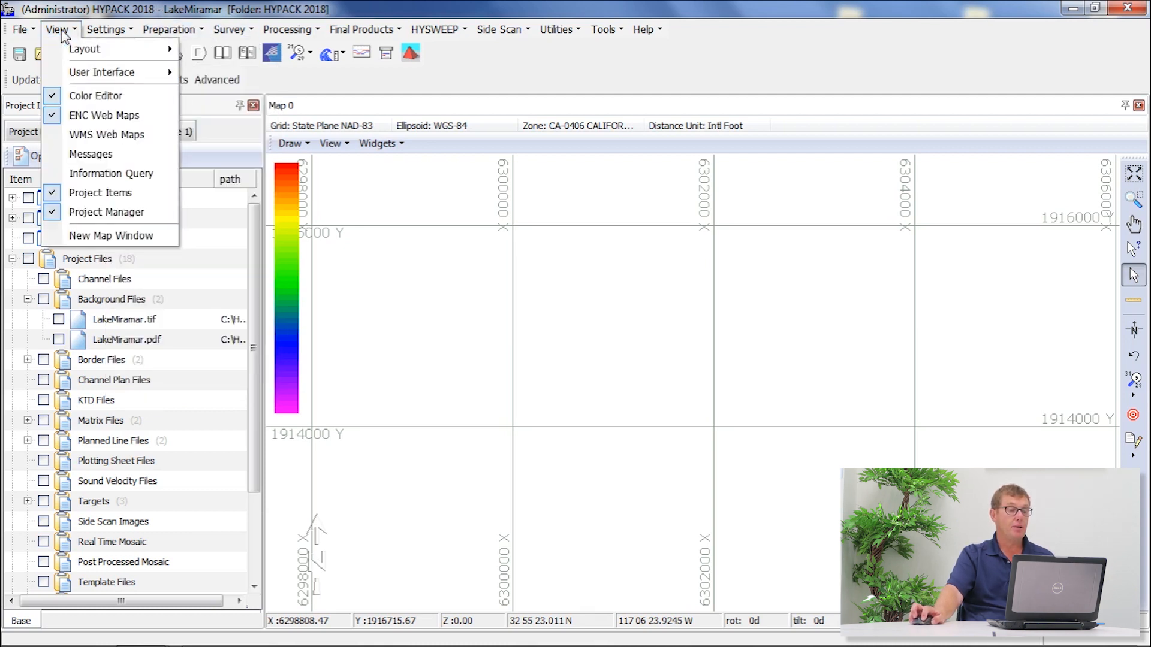
{"action": "left_click", "coordinate": [138, 136]}
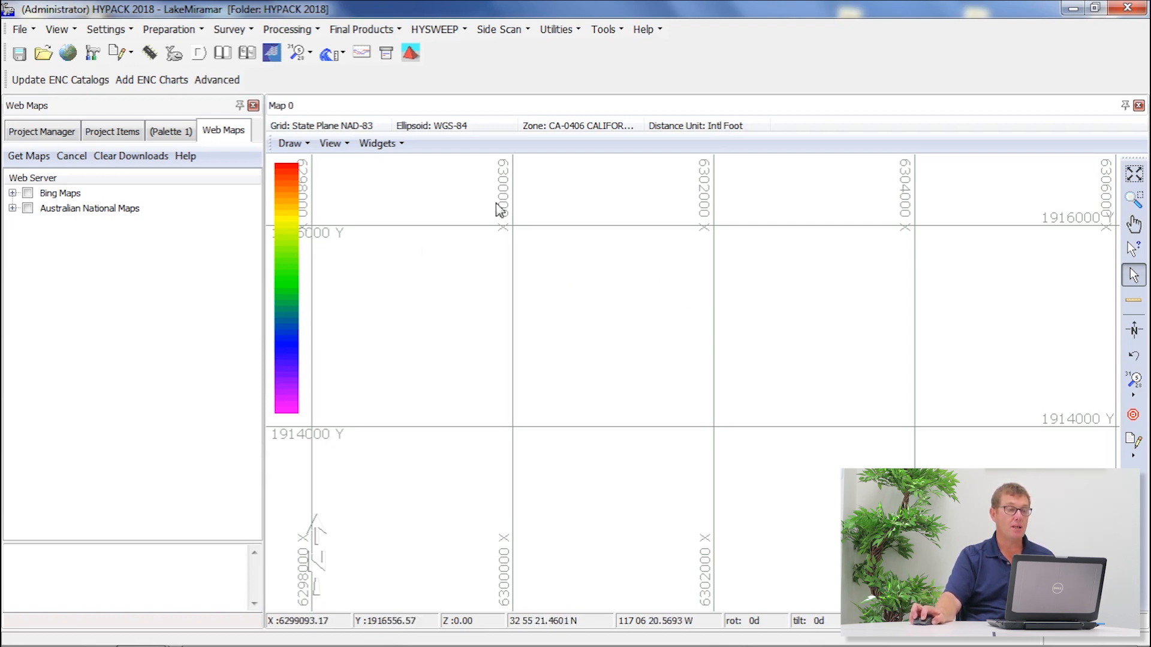
{"action": "left_click", "coordinate": [124, 55]}
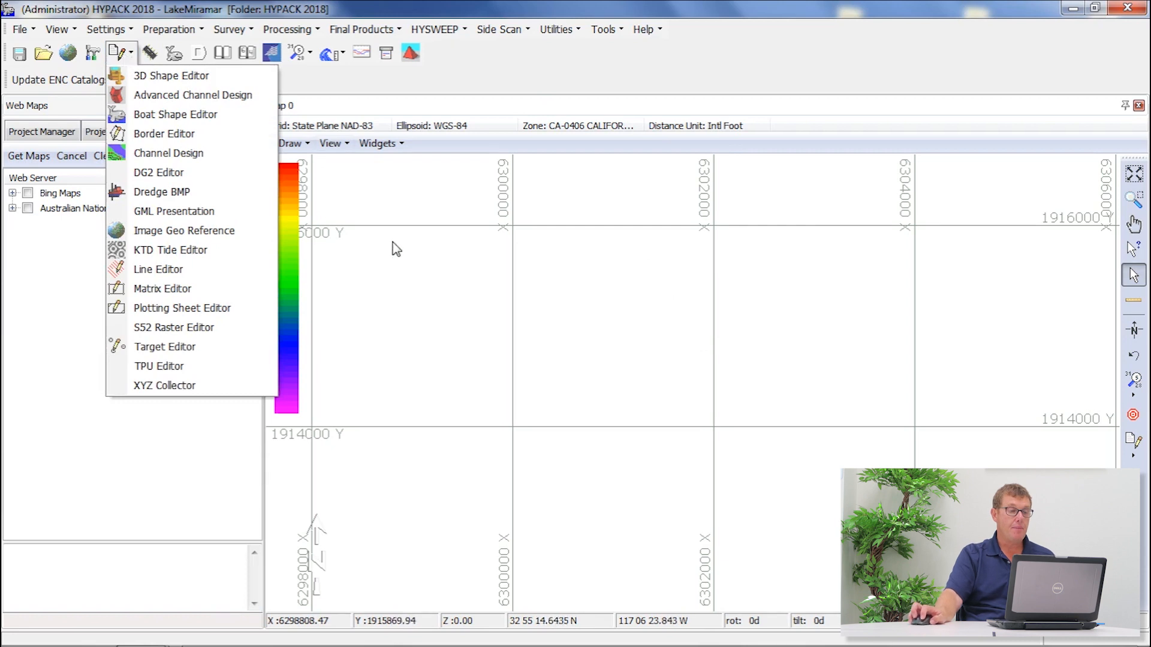
{"action": "left_click", "coordinate": [228, 234]}
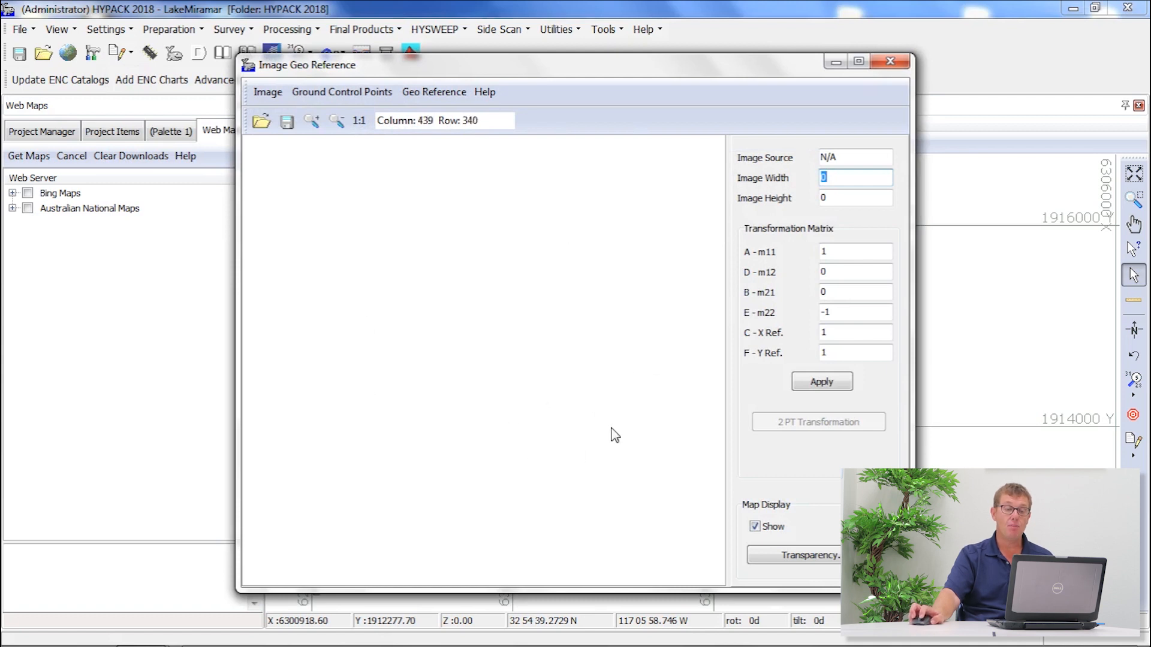
Switch to Google Earth Pro, hide the utmzone overlay and frame Lake Miramar closely with both benchmarks BM1 and BM2 in view
{"action": "mouse_move", "coordinate": [213, 645]}
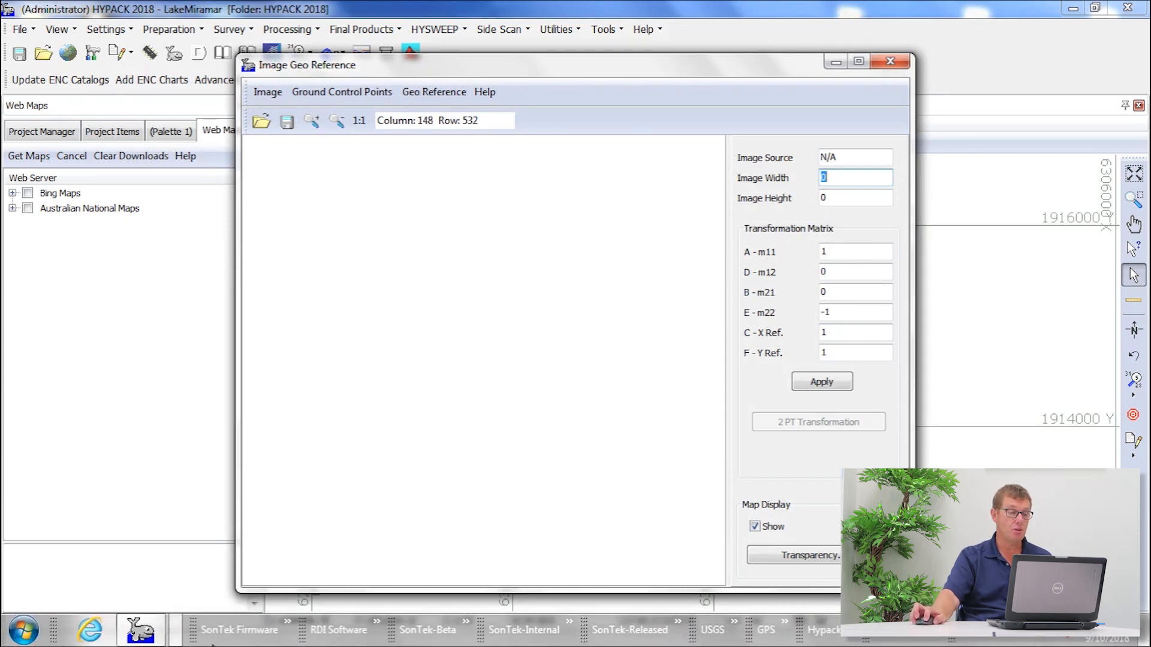
{"action": "left_click", "coordinate": [178, 644]}
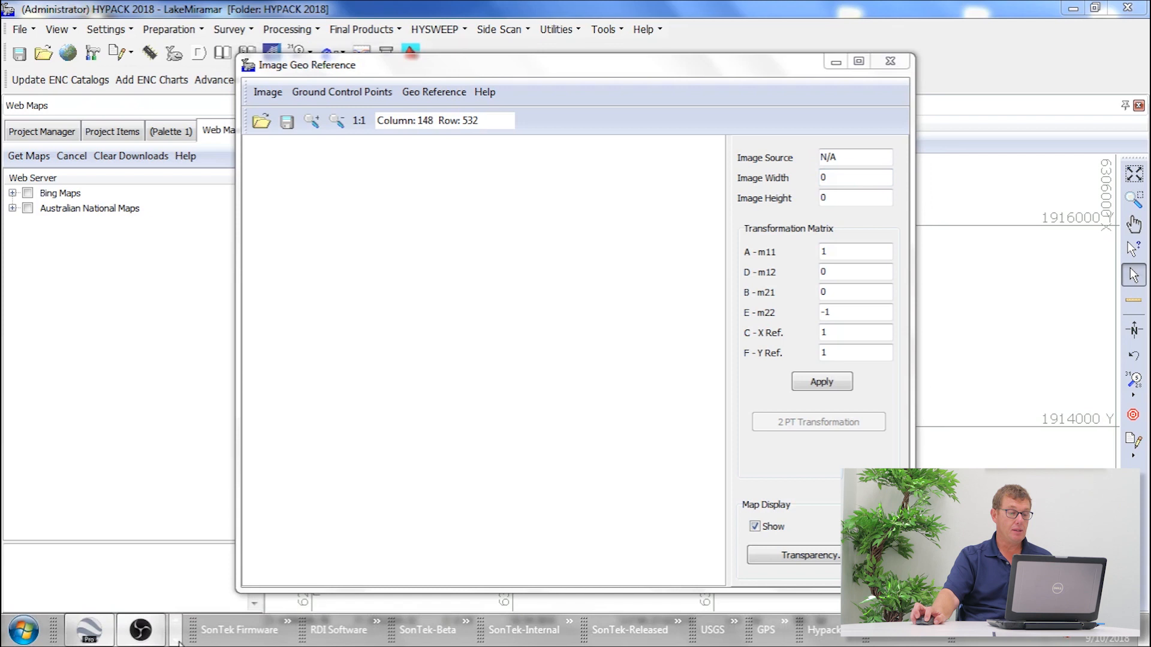
{"action": "left_click", "coordinate": [89, 630]}
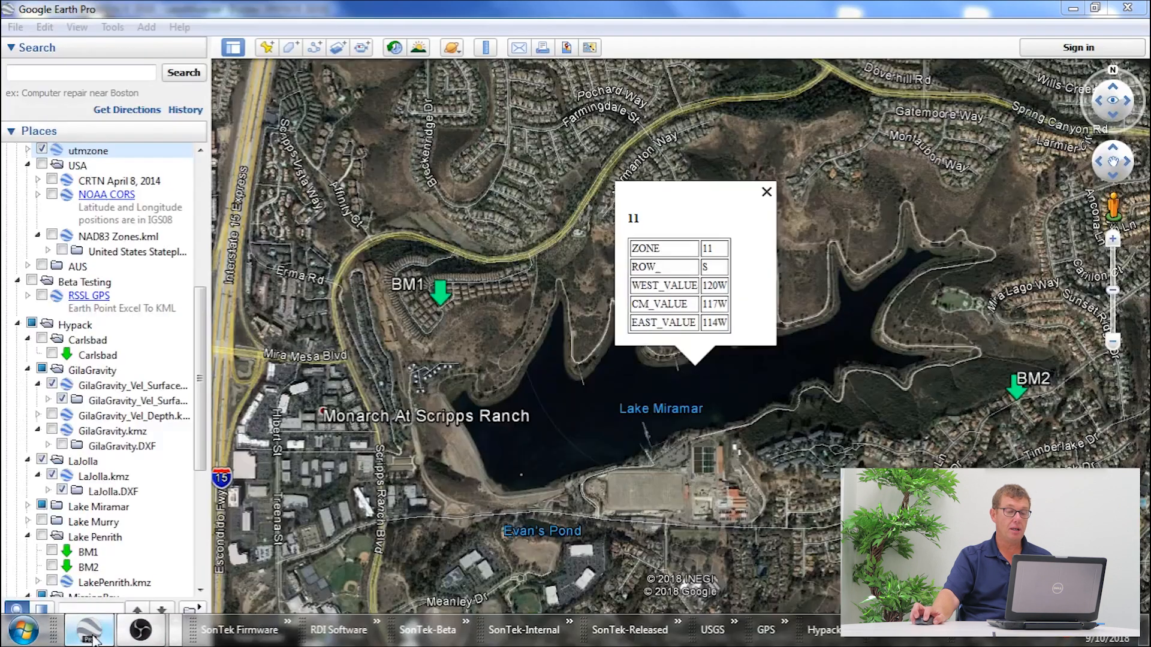
{"action": "left_click", "coordinate": [766, 192]}
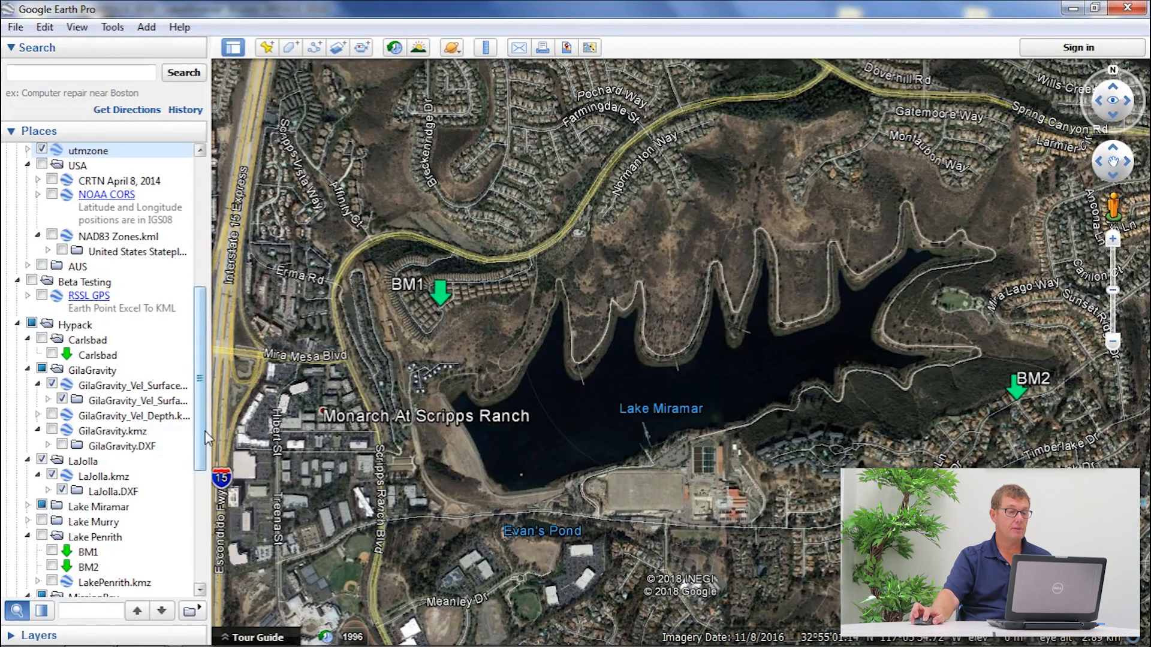
{"action": "left_click_drag", "start_coordinate": [201, 429], "coordinate": [202, 370]}
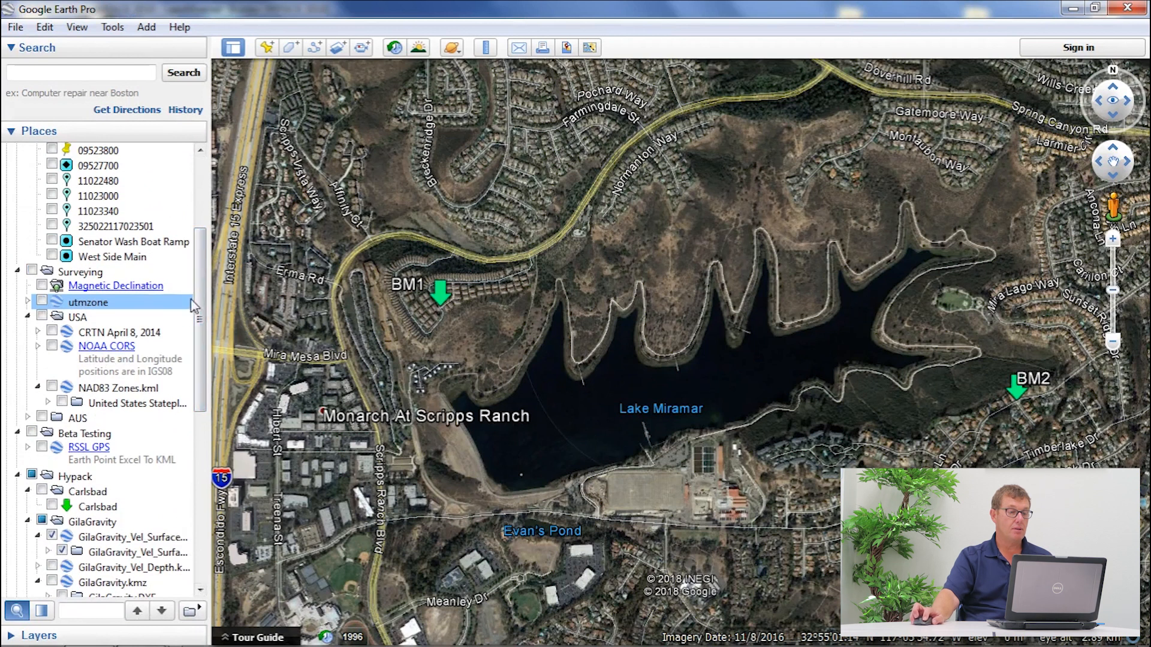
{"action": "scroll", "coordinate": [193, 305], "scroll_direction": "down", "scroll_amount": 3}
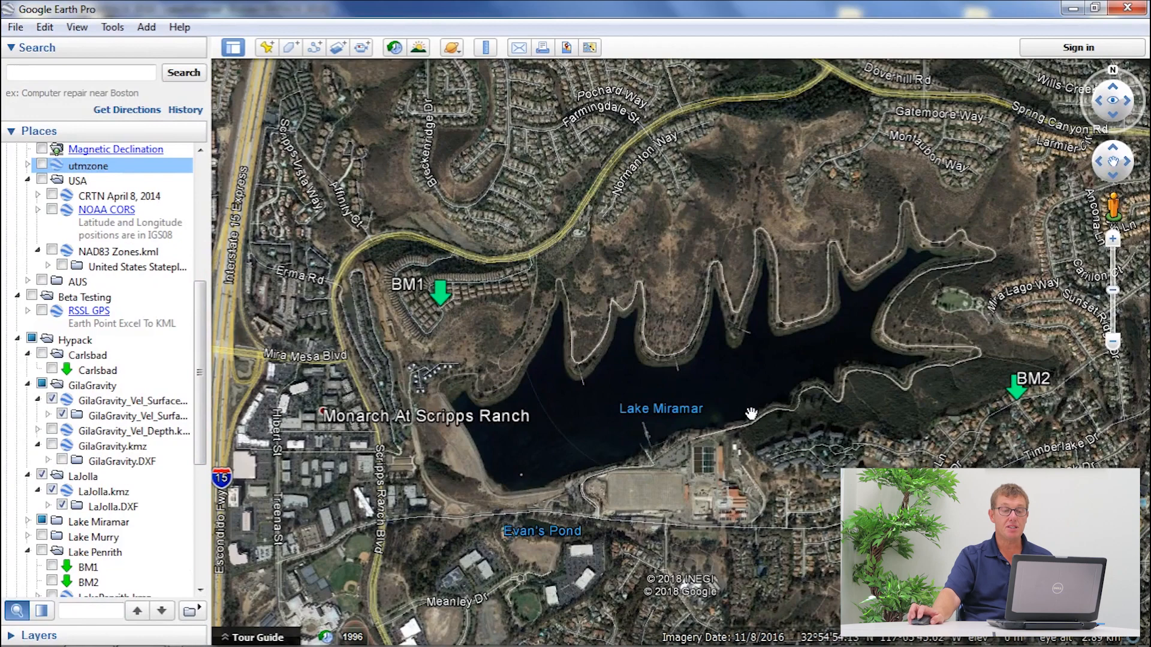
{"action": "scroll", "coordinate": [724, 410], "scroll_direction": "up", "scroll_amount": 2}
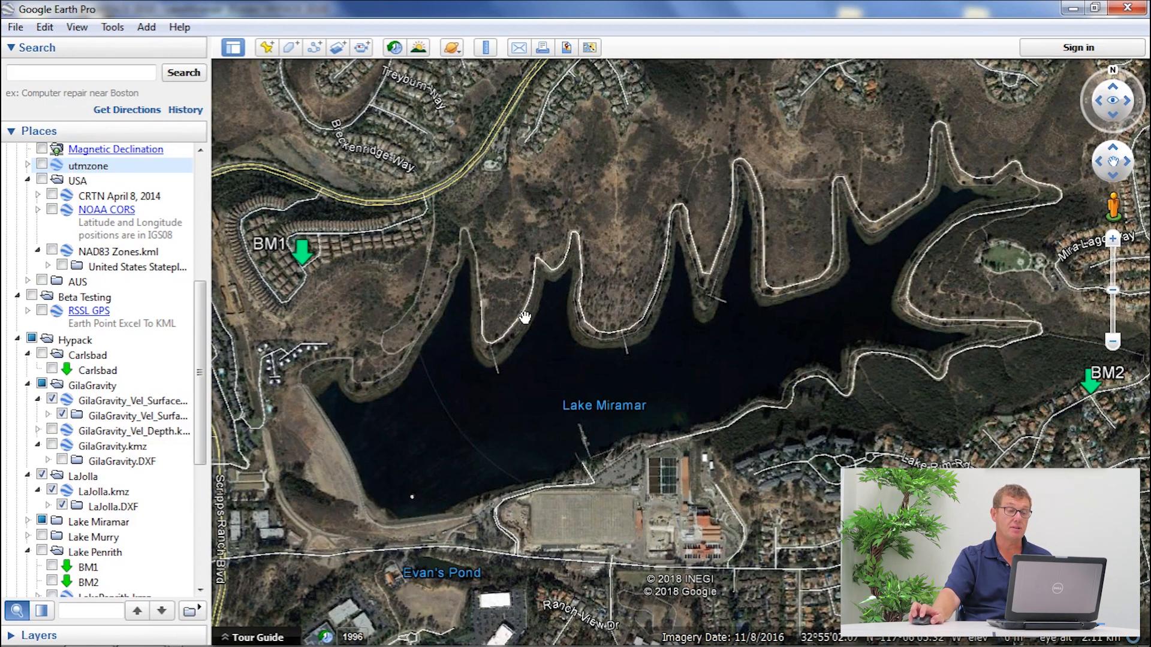
Check the latitude and longitude of the BM1 placemark in its properties without changing them
{"action": "right_click", "coordinate": [305, 257]}
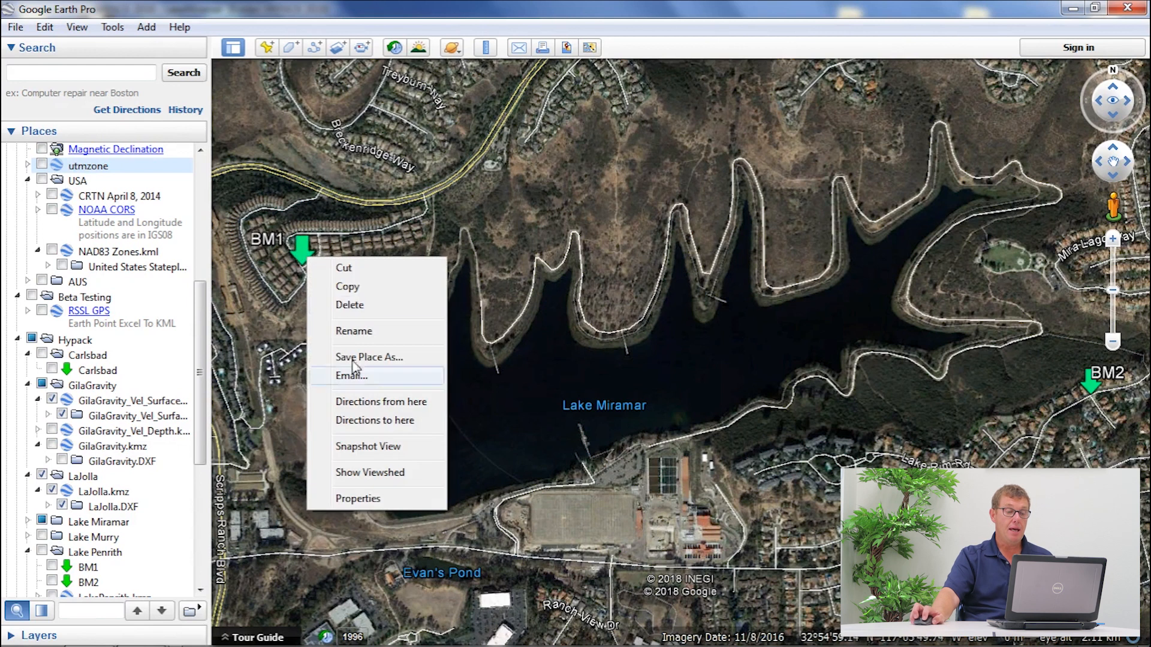
{"action": "left_click", "coordinate": [365, 499]}
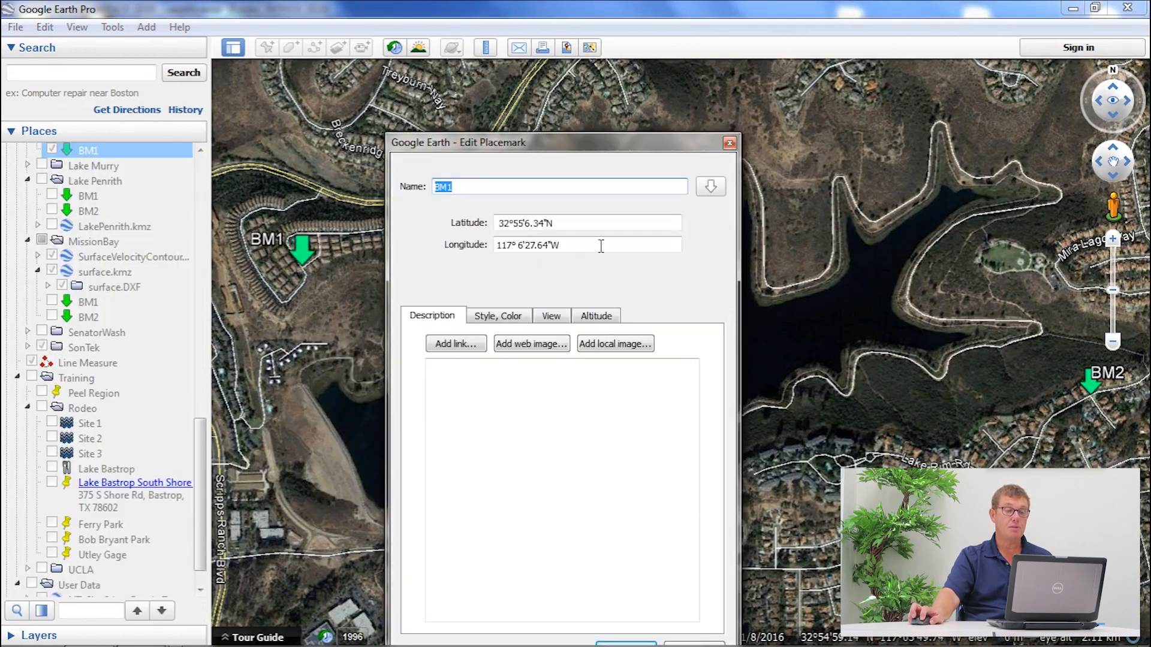
{"action": "left_click_drag", "start_coordinate": [555, 146], "coordinate": [485, 93]}
{"action": "left_click_drag", "start_coordinate": [501, 162], "coordinate": [425, 162]}
{"action": "left_click_drag", "start_coordinate": [520, 184], "coordinate": [405, 184]}
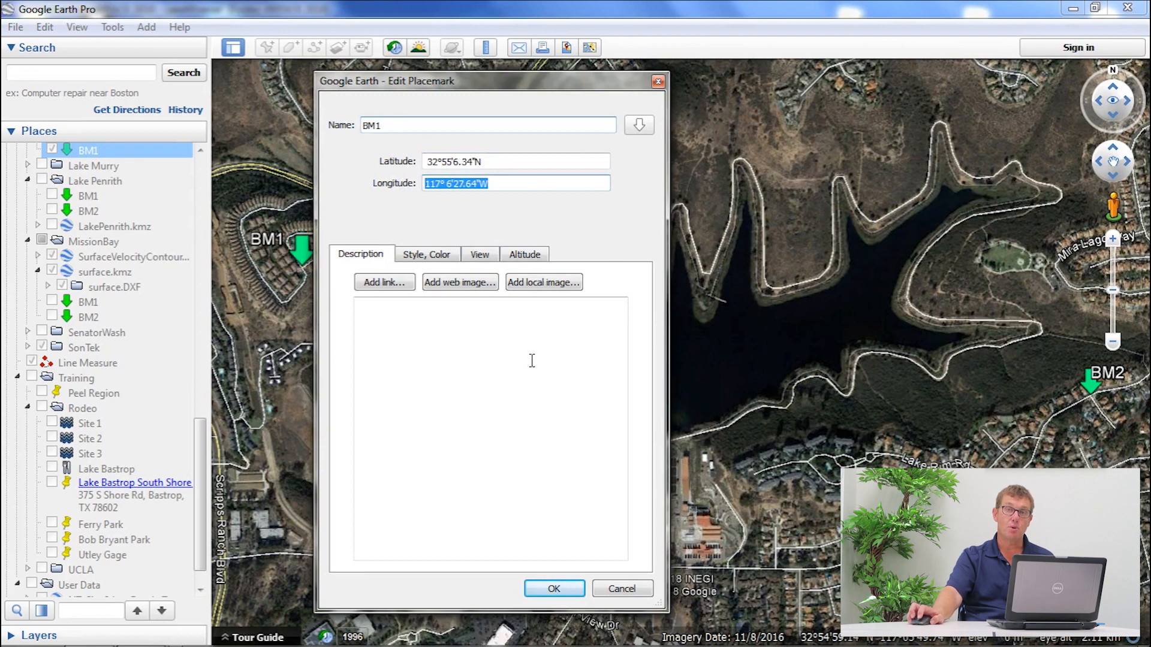
{"action": "left_click", "coordinate": [625, 588]}
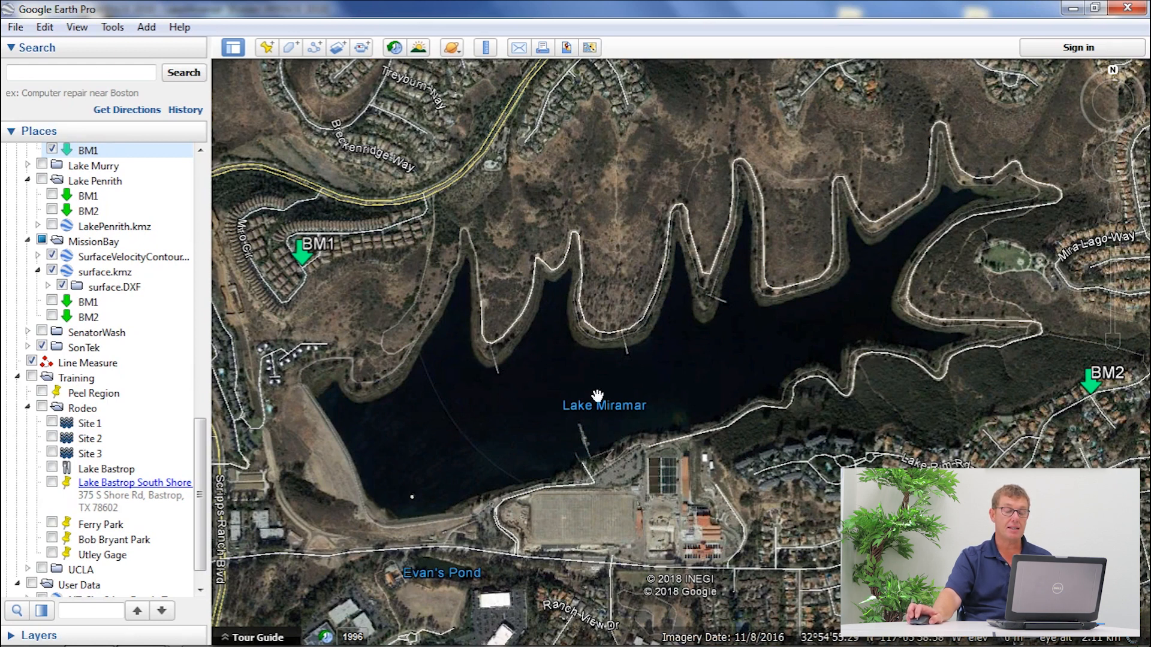
Review the 3D view options and the navigation setting for automatic tilting while zooming
{"action": "left_click", "coordinate": [112, 27]}
{"action": "left_click", "coordinate": [123, 180]}
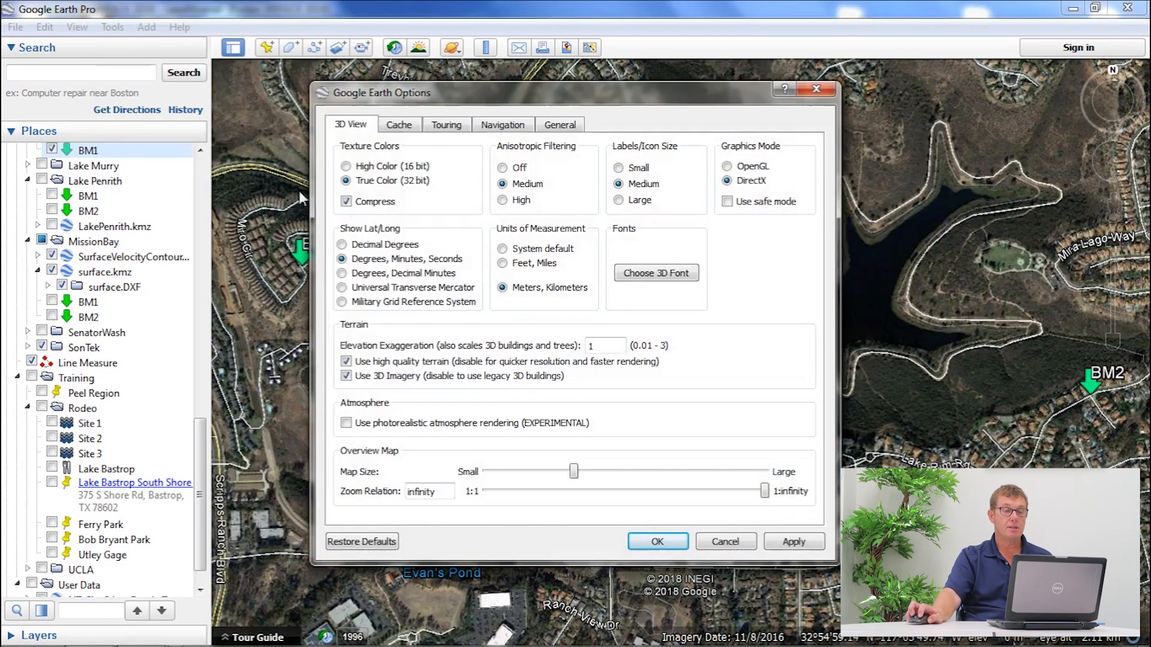
{"action": "left_click", "coordinate": [503, 125]}
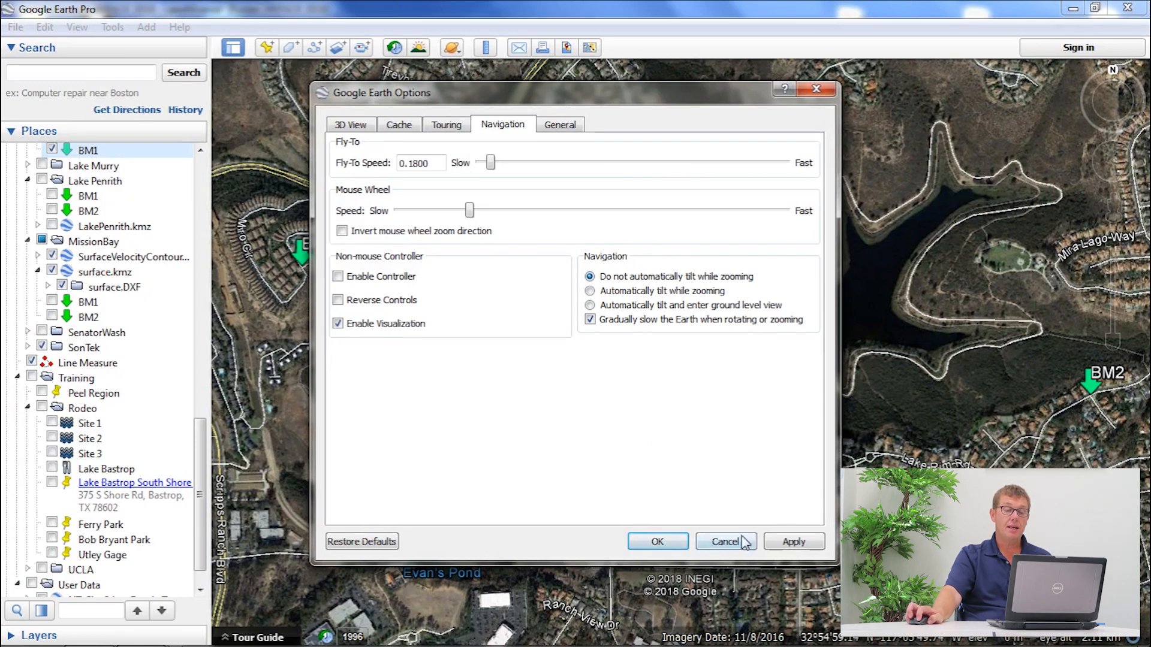
{"action": "left_click", "coordinate": [657, 541]}
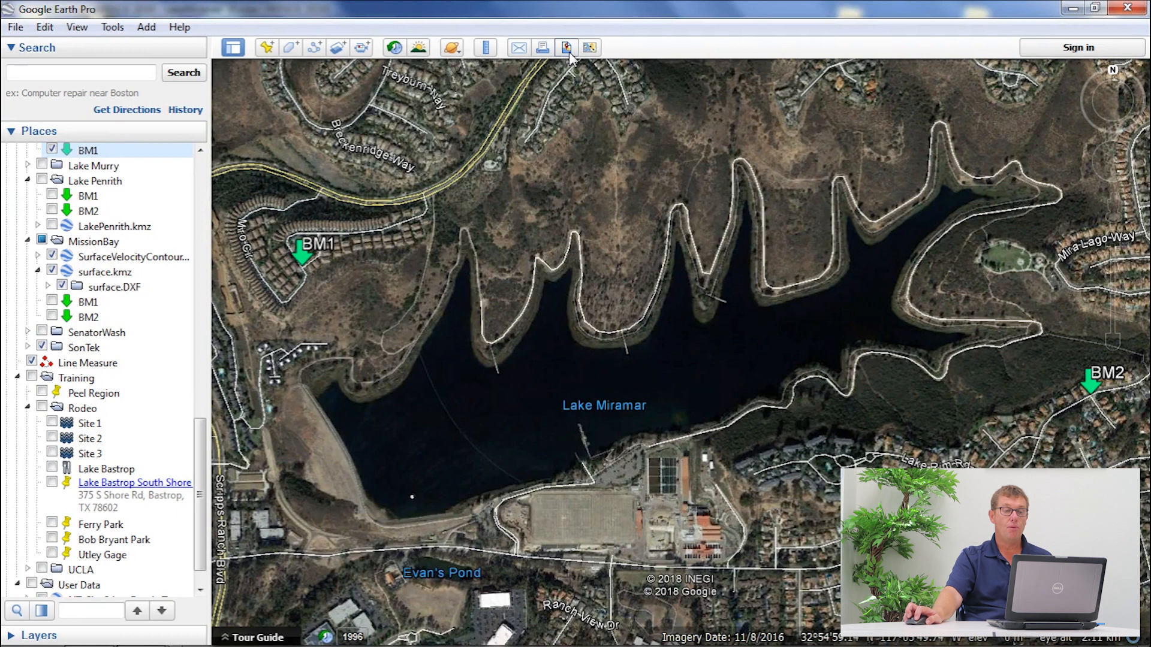
Start an image export of the map view and remove the title and description, legend, scale and compass from it
{"action": "left_click", "coordinate": [567, 48]}
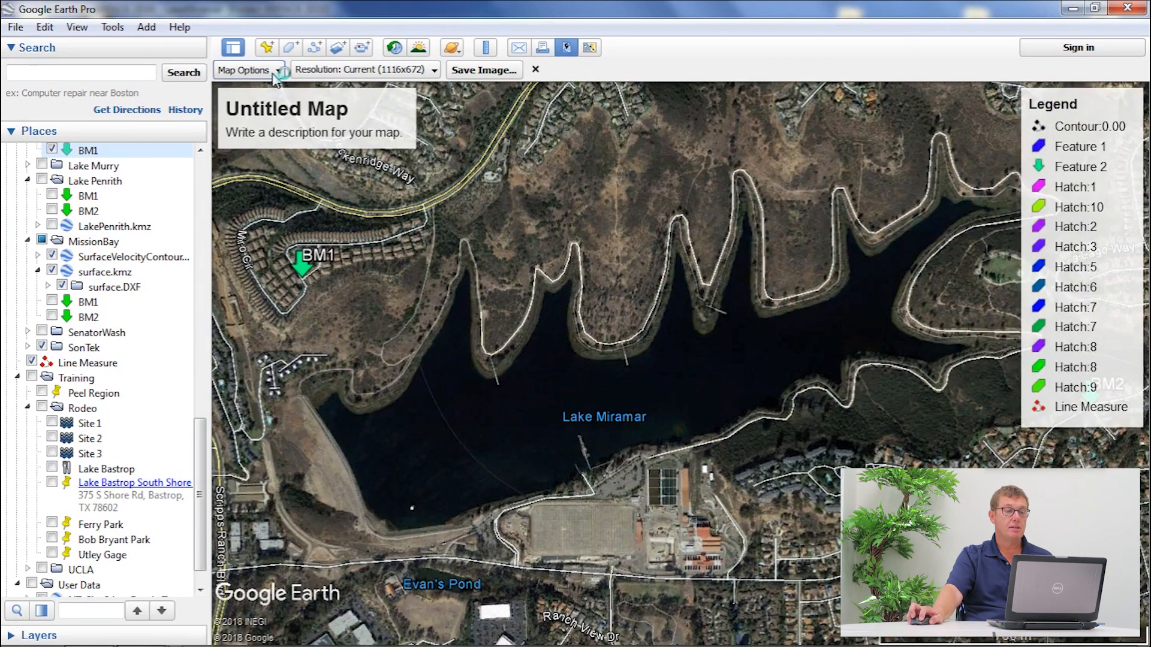
{"action": "left_click", "coordinate": [243, 70]}
{"action": "left_click", "coordinate": [232, 183]}
{"action": "left_click", "coordinate": [232, 160]}
{"action": "left_click", "coordinate": [232, 138]}
{"action": "left_click", "coordinate": [232, 115]}
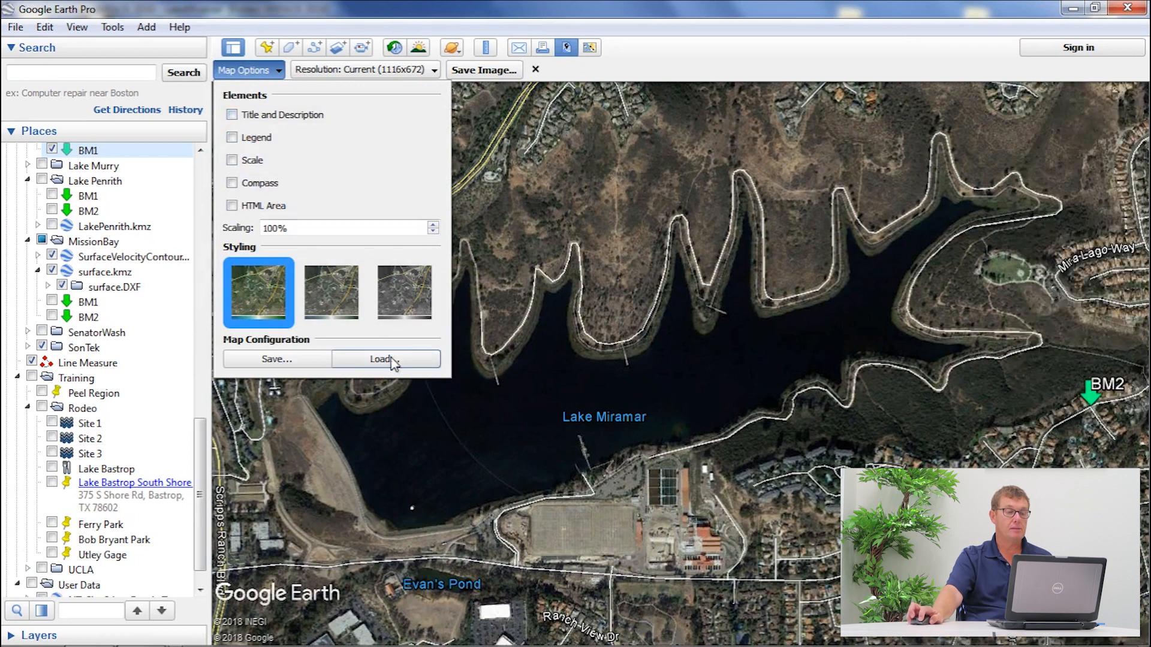
{"action": "left_click", "coordinate": [277, 360]}
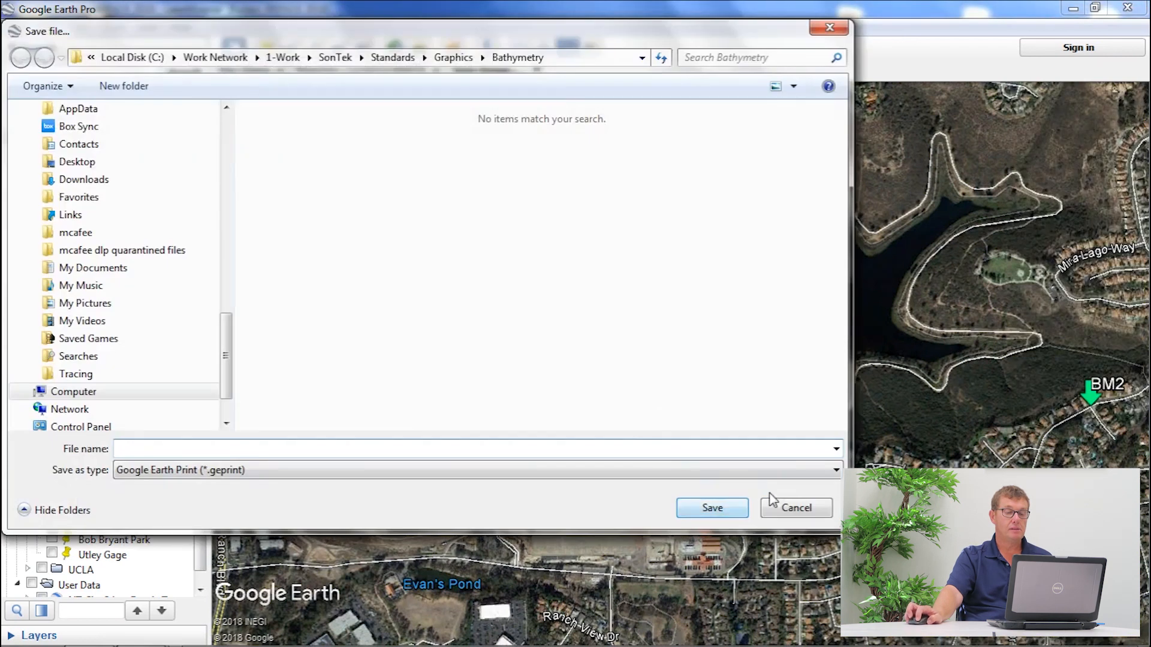
{"action": "left_click", "coordinate": [772, 510]}
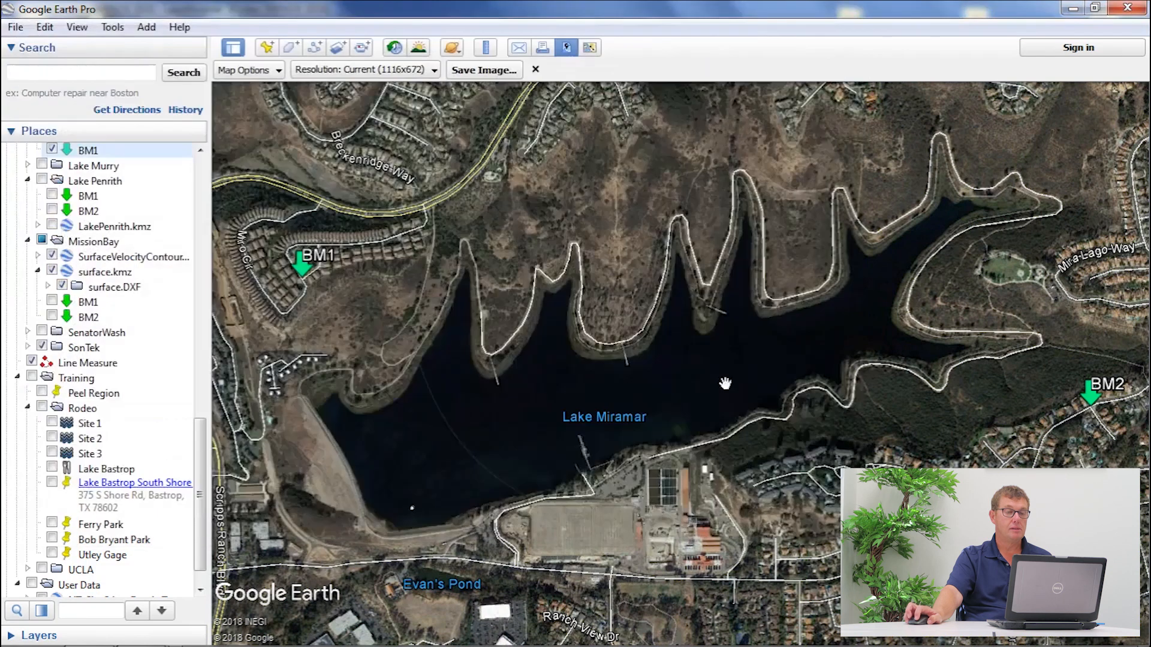
Save the map view as a JPEG image named LakeMiaramar in My Documents and return to HYPACK's Image Geo Reference tool
{"action": "left_click", "coordinate": [479, 69]}
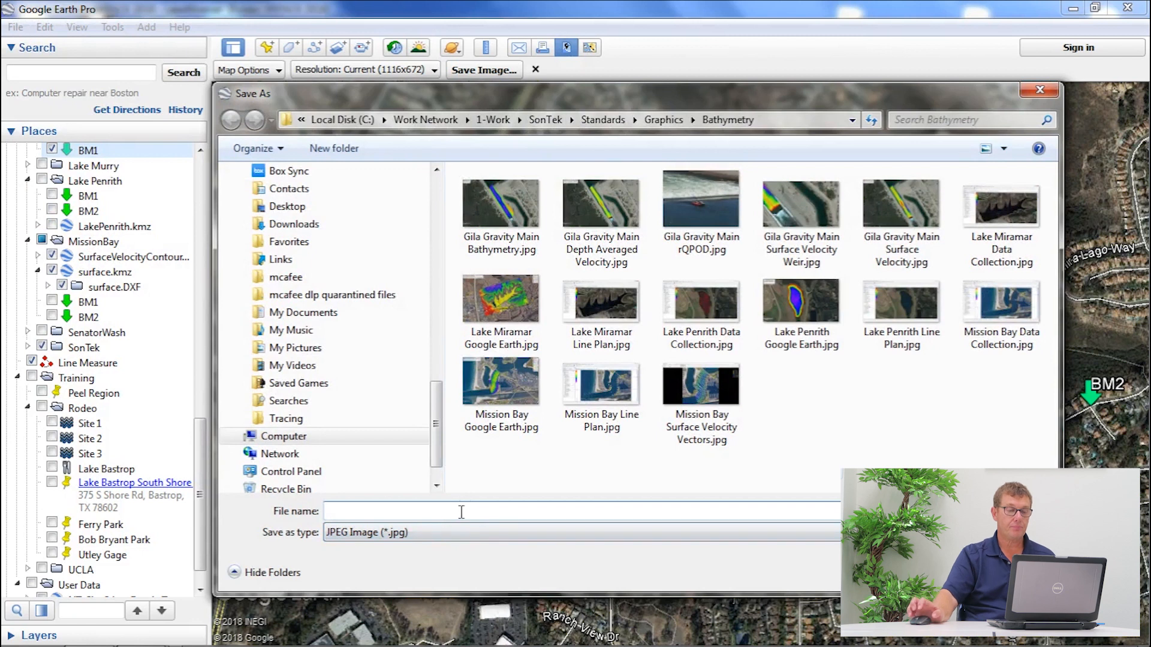
{"action": "type", "text": "LakeMiaramar"}
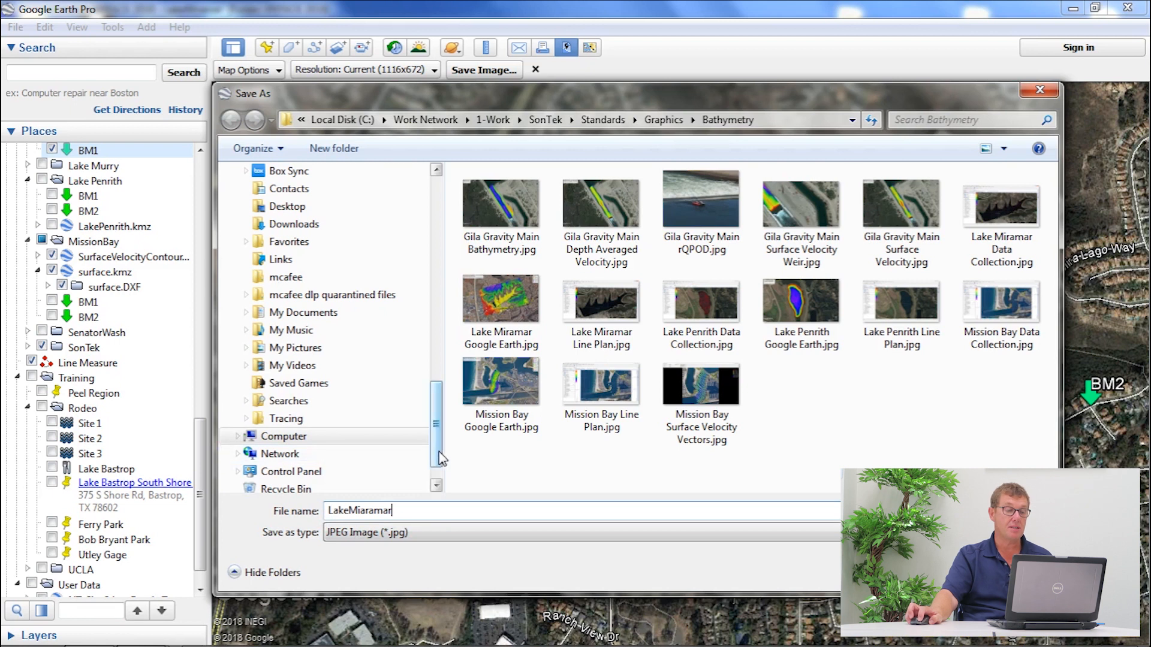
{"action": "left_click", "coordinate": [302, 312]}
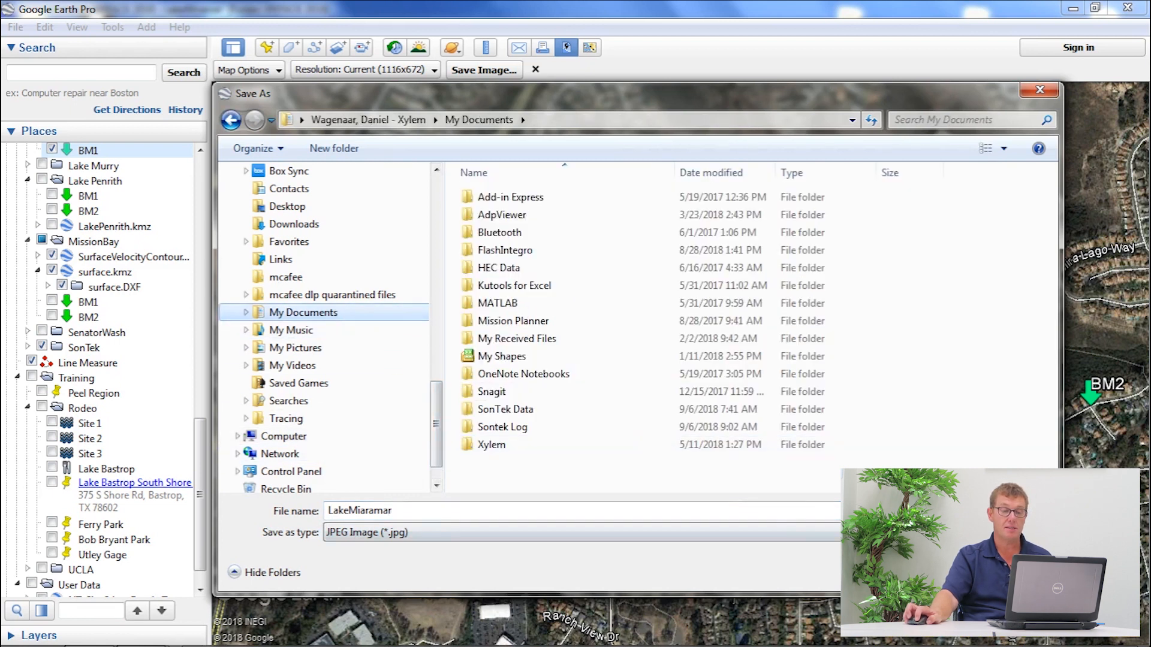
{"action": "key", "text": "Return"}
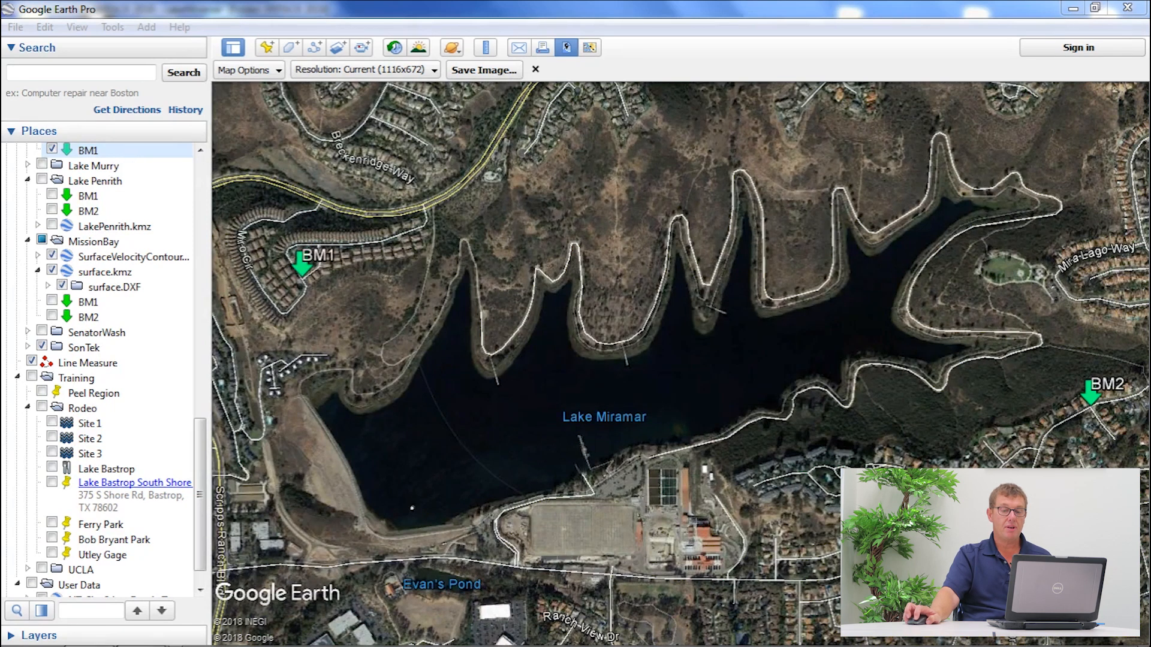
{"action": "left_click", "coordinate": [1073, 10]}
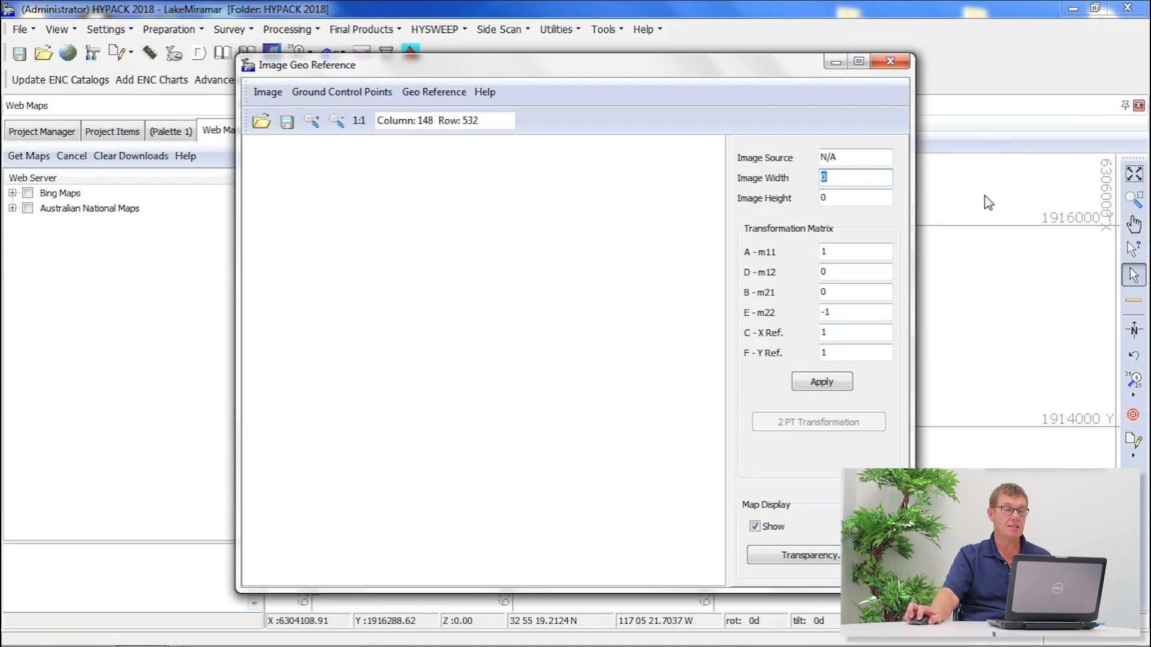
Load the JPEG image LakeMiaramar from the Documents library into the Image Geo Reference tool and maximize its window
{"action": "left_click", "coordinate": [267, 92]}
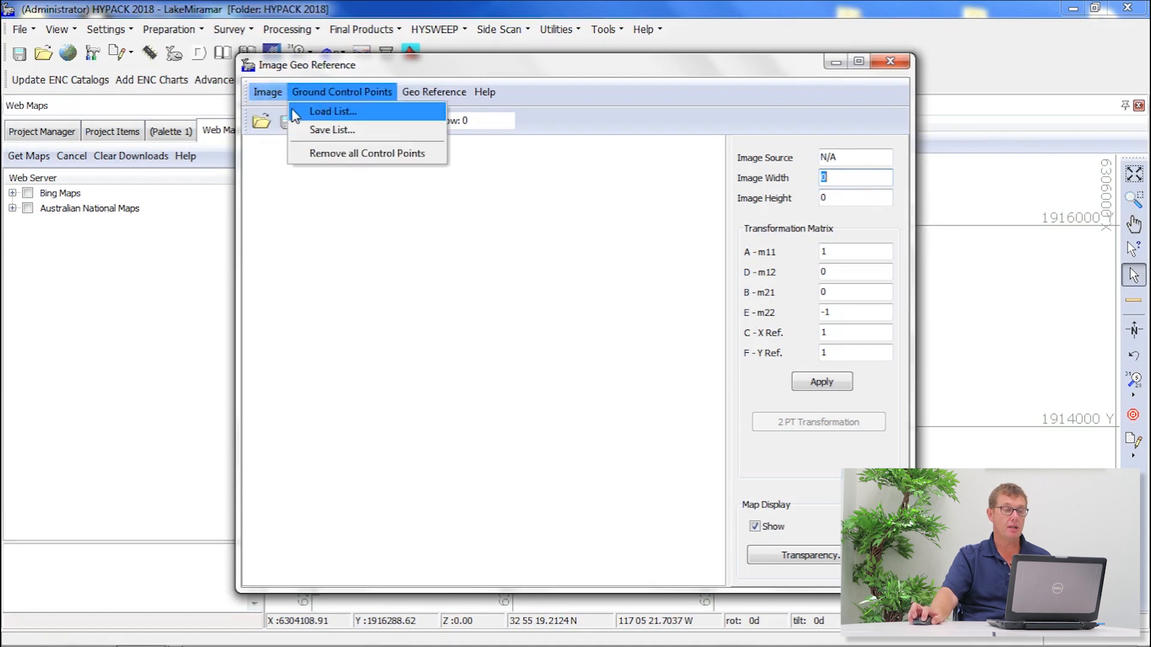
{"action": "left_click", "coordinate": [285, 111]}
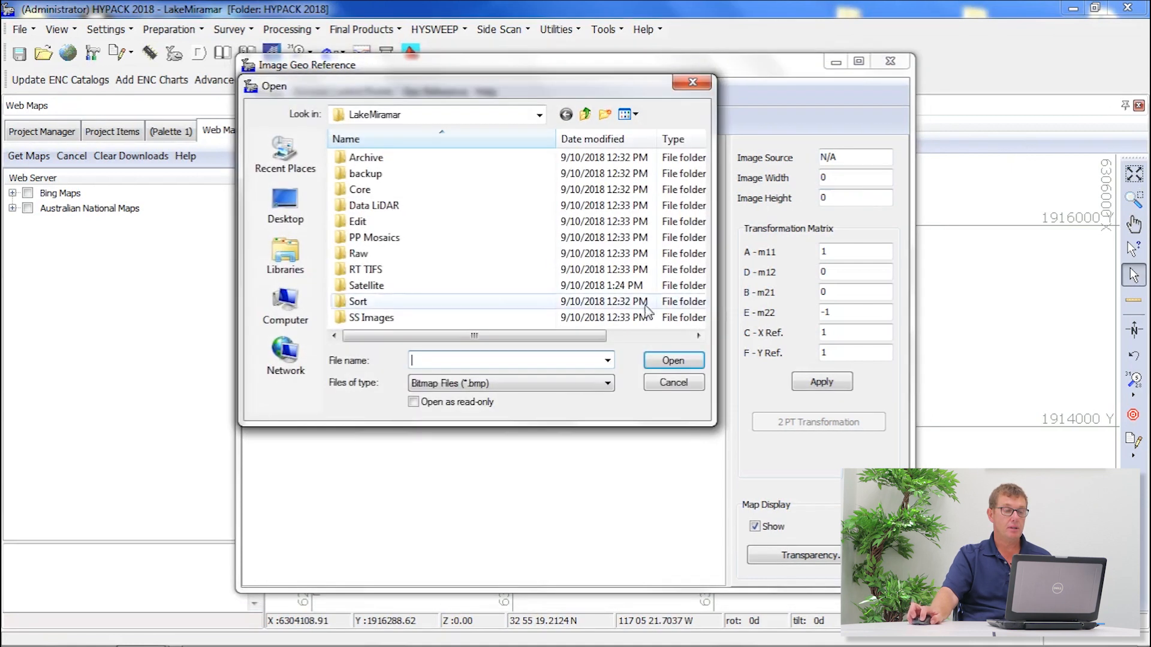
{"action": "left_click", "coordinate": [286, 255]}
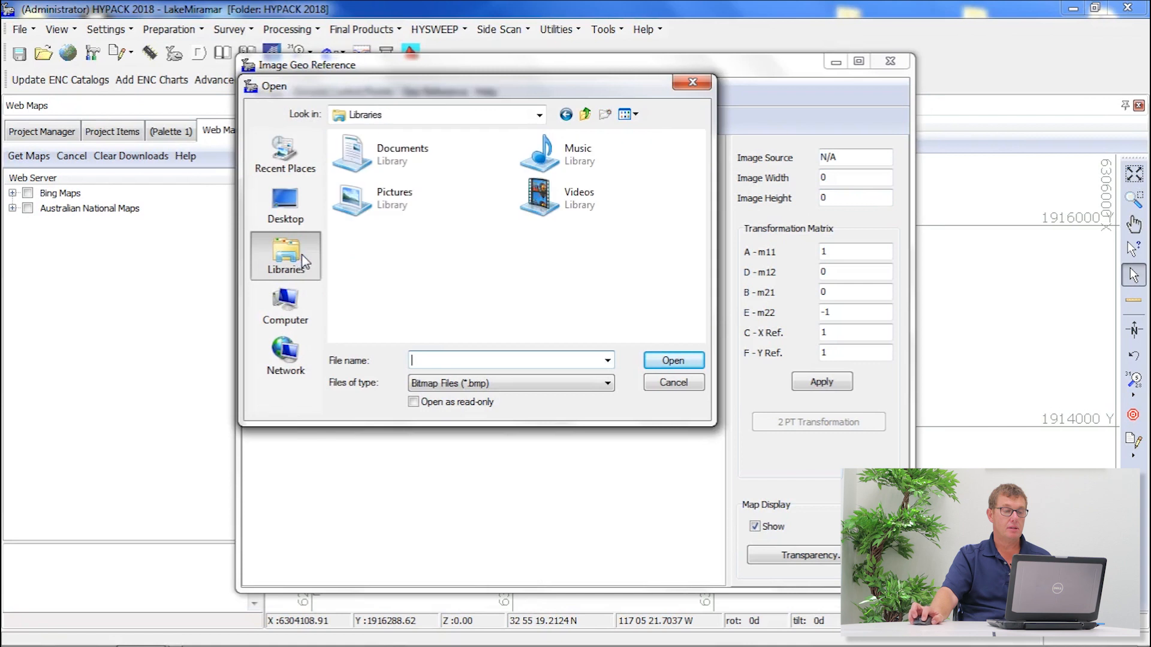
{"action": "double_click", "coordinate": [396, 168]}
{"action": "left_click_drag", "start_coordinate": [699, 255], "coordinate": [699, 306]}
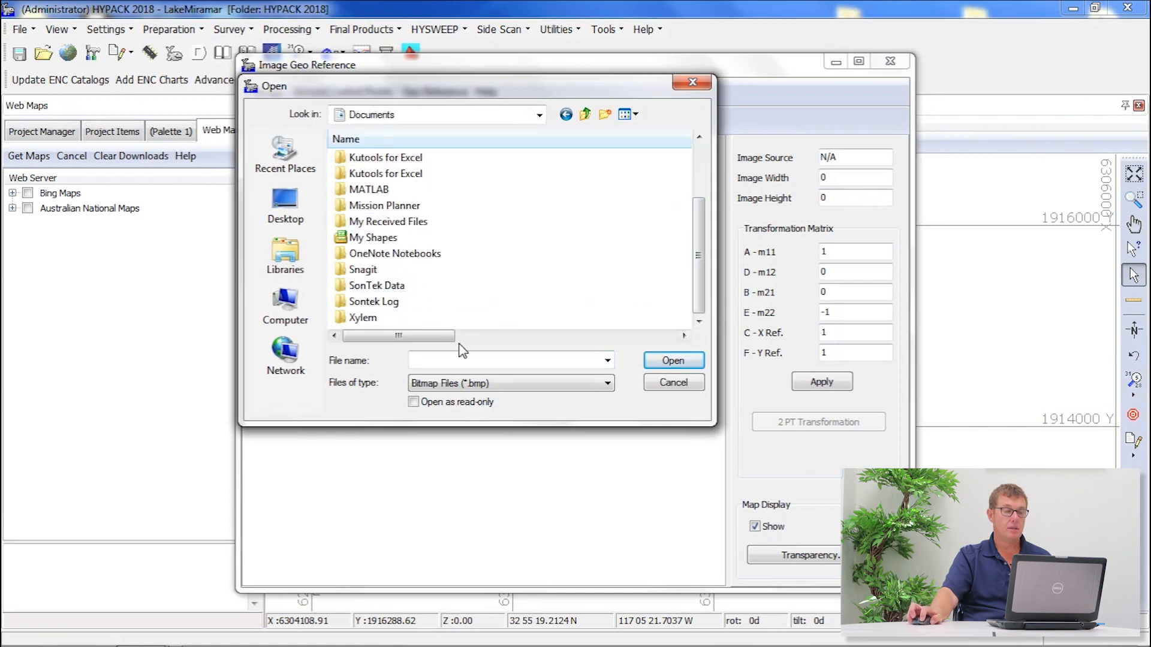
{"action": "left_click", "coordinate": [456, 383]}
{"action": "left_click", "coordinate": [452, 412]}
{"action": "left_click", "coordinate": [699, 315]}
{"action": "double_click", "coordinate": [390, 318]}
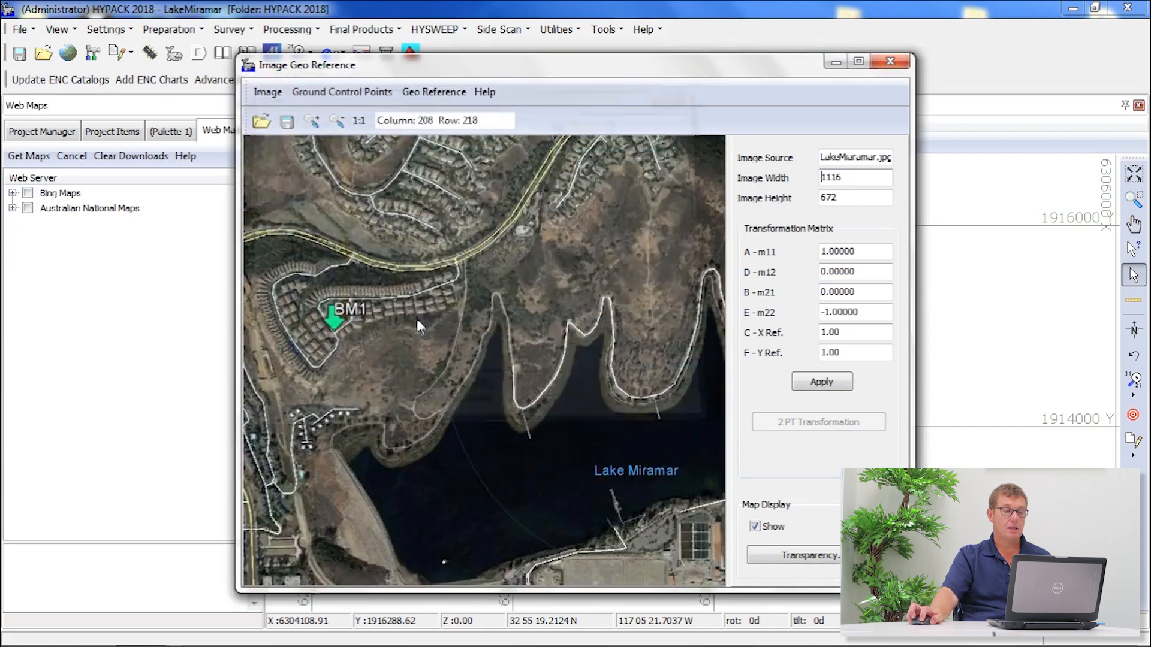
{"action": "left_click", "coordinate": [858, 61]}
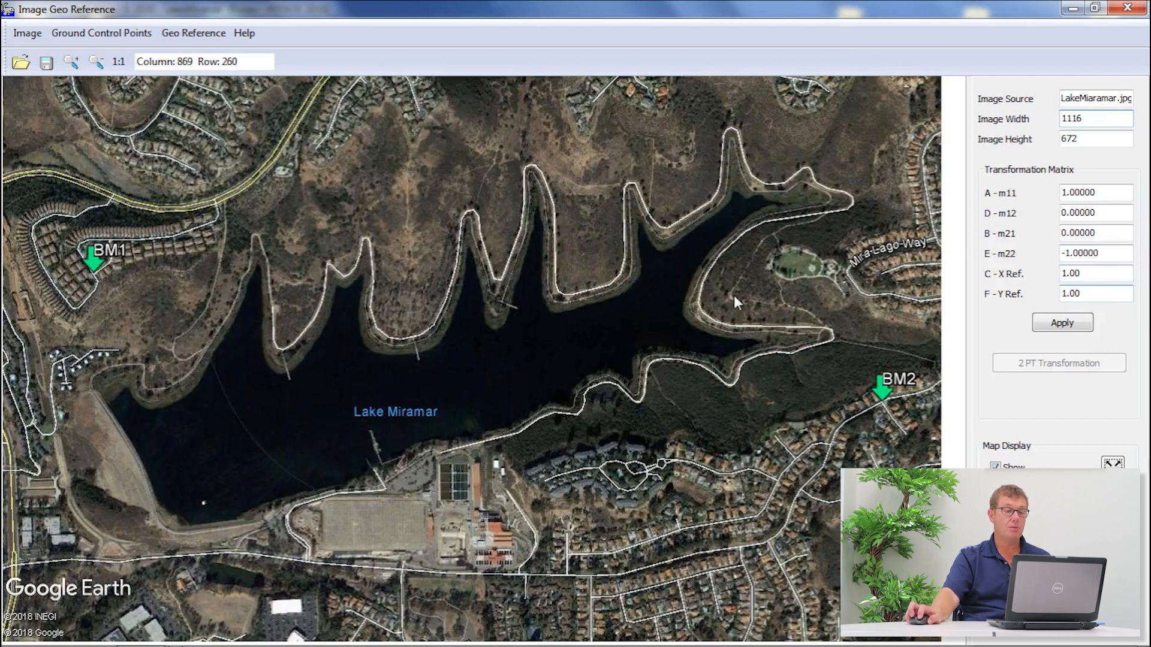
Add a ground control point at the BM1 marker with WGS84 Lat/Lon units, accepting the offered coordinates
{"action": "right_click", "coordinate": [89, 265]}
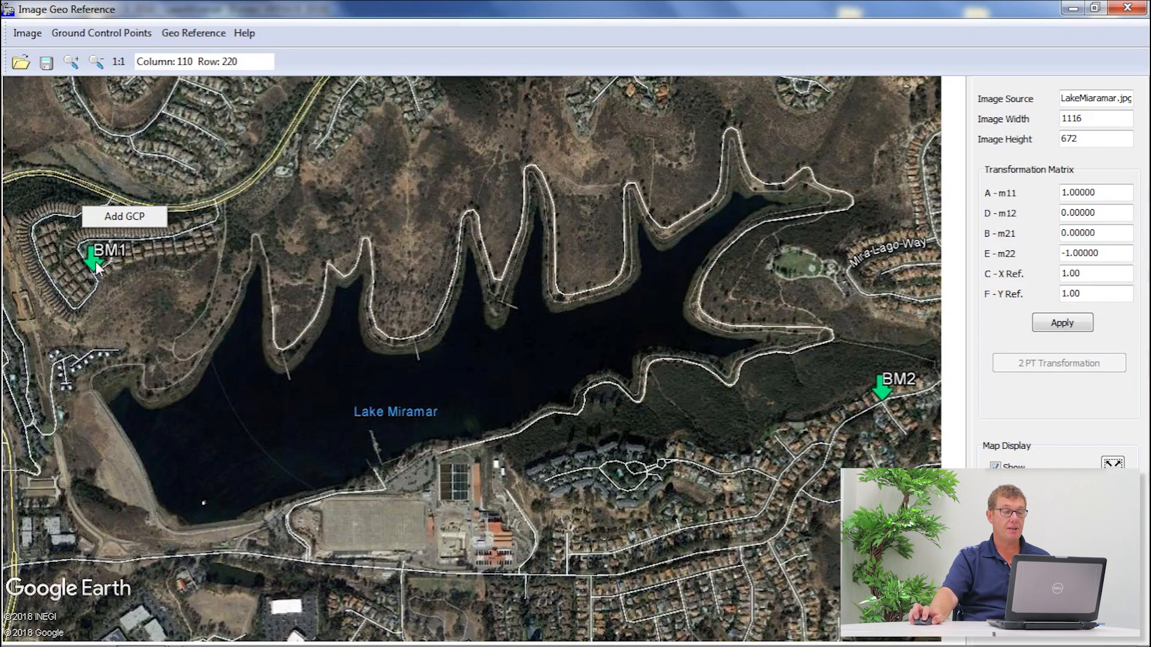
{"action": "left_click", "coordinate": [142, 219]}
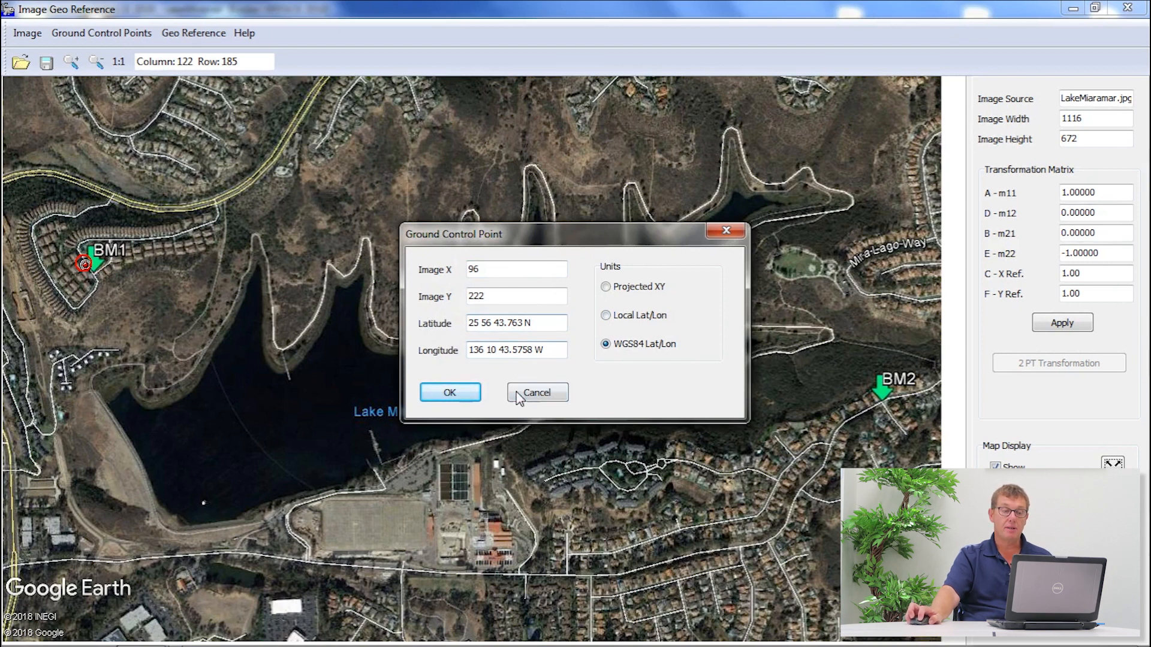
{"action": "left_click", "coordinate": [453, 394]}
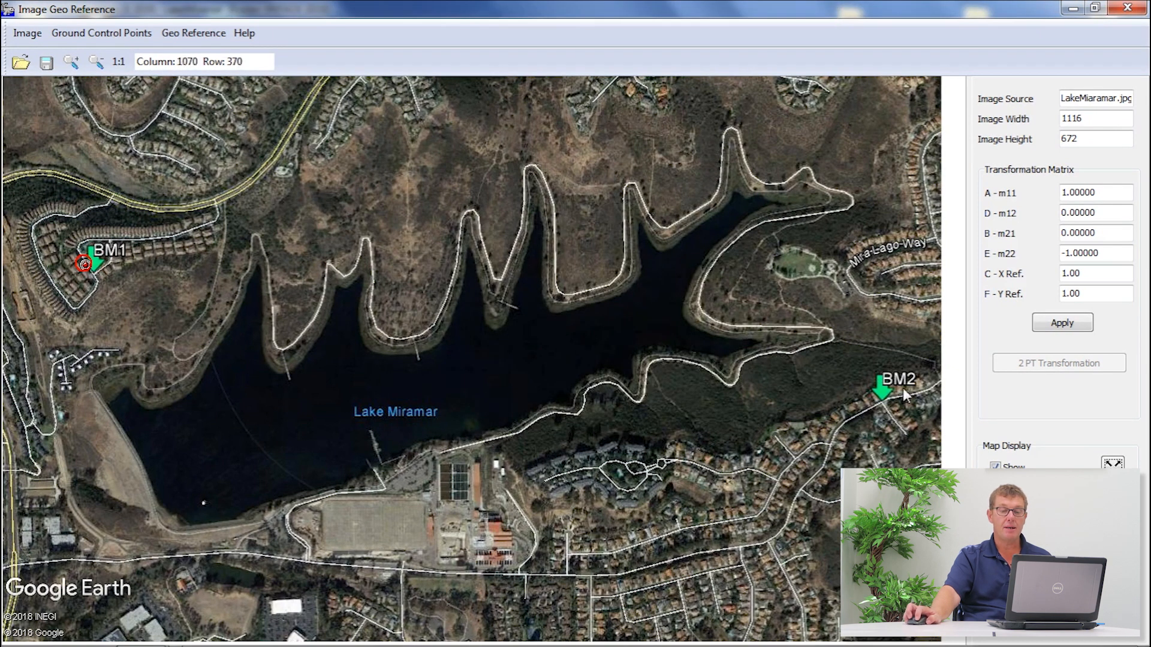
Add a second ground control point at the BM2 marker with WGS84 Lat/Lon units, accepting the offered latitude and longitude
{"action": "right_click", "coordinate": [884, 393]}
{"action": "left_click", "coordinate": [909, 349]}
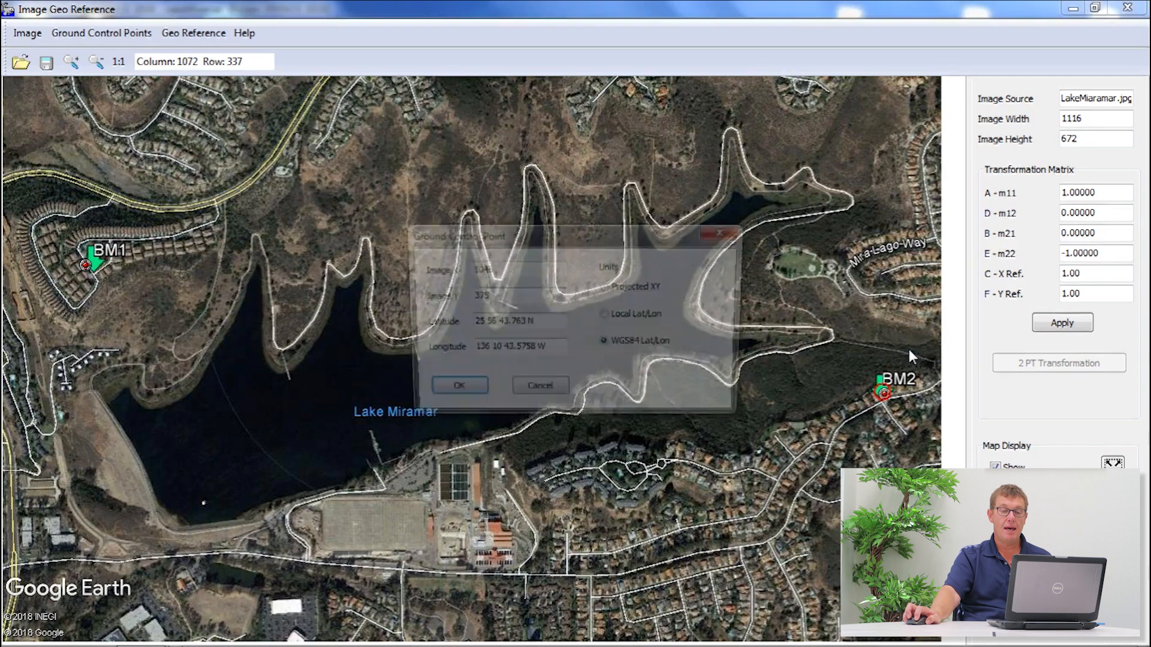
{"action": "left_click_drag", "start_coordinate": [563, 325], "coordinate": [463, 324]}
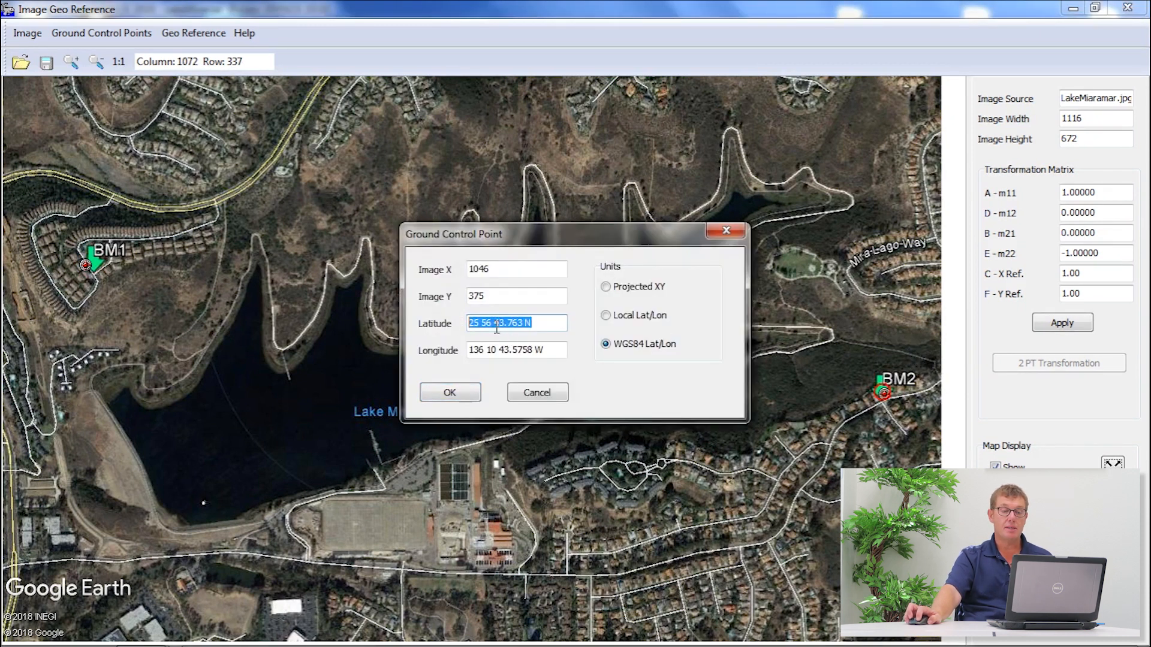
{"action": "left_click_drag", "start_coordinate": [552, 350], "coordinate": [450, 355]}
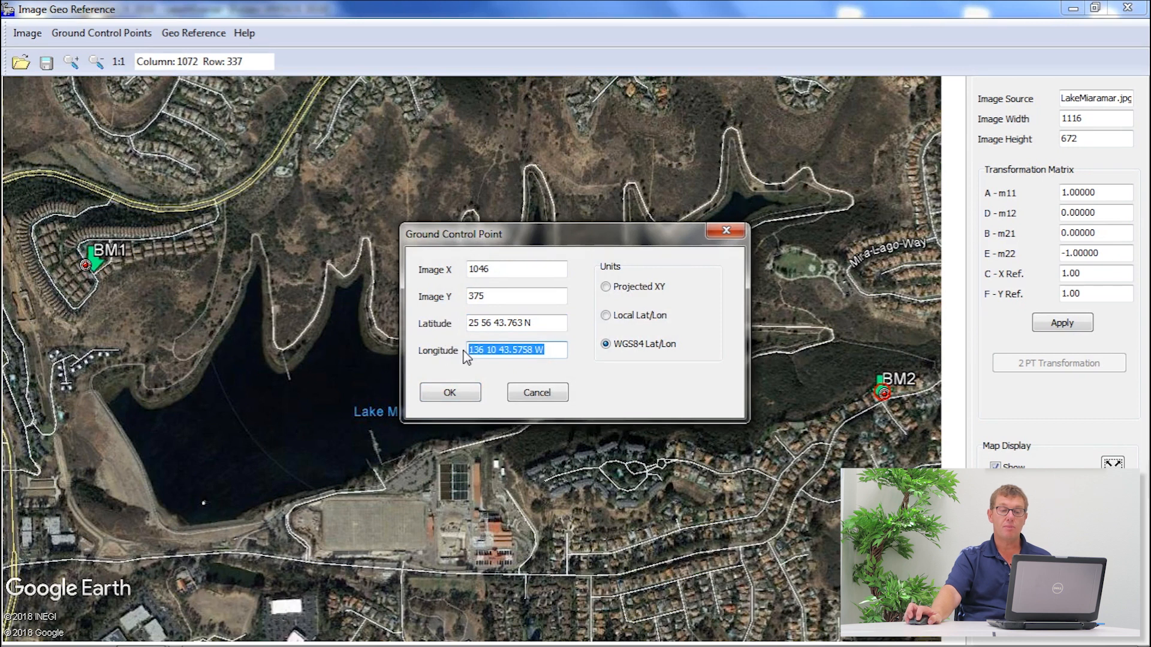
{"action": "left_click", "coordinate": [451, 393]}
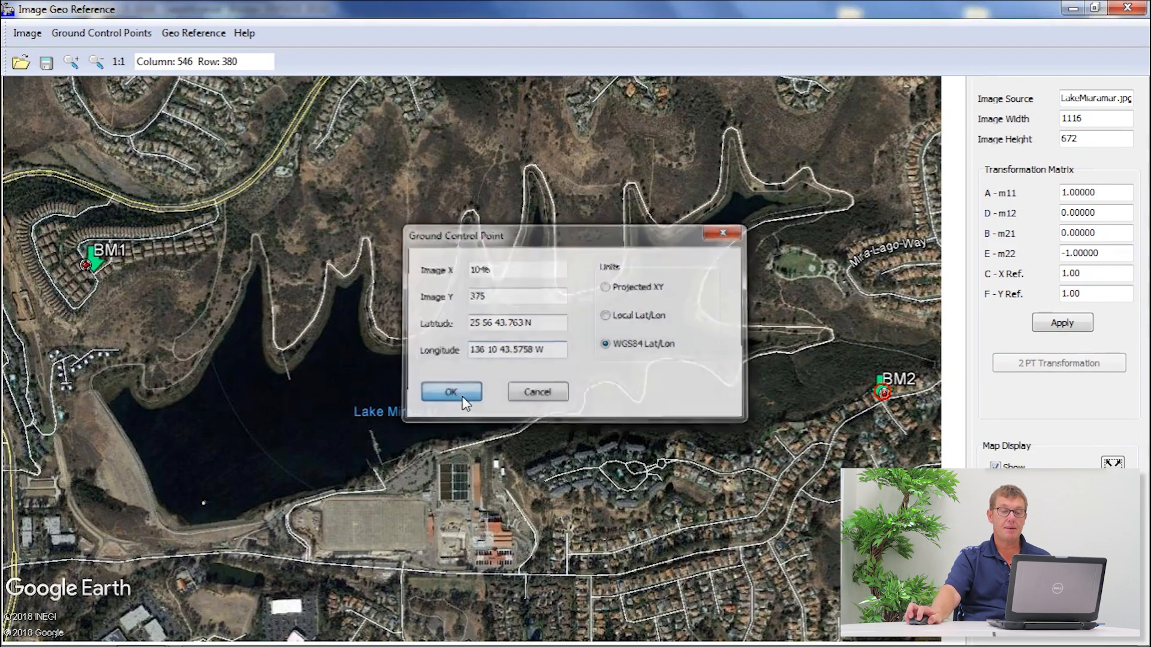
Run the two-point transformation and start saving the image as a GeoTIF with a TFW file and LZW compression
{"action": "left_click", "coordinate": [1058, 375]}
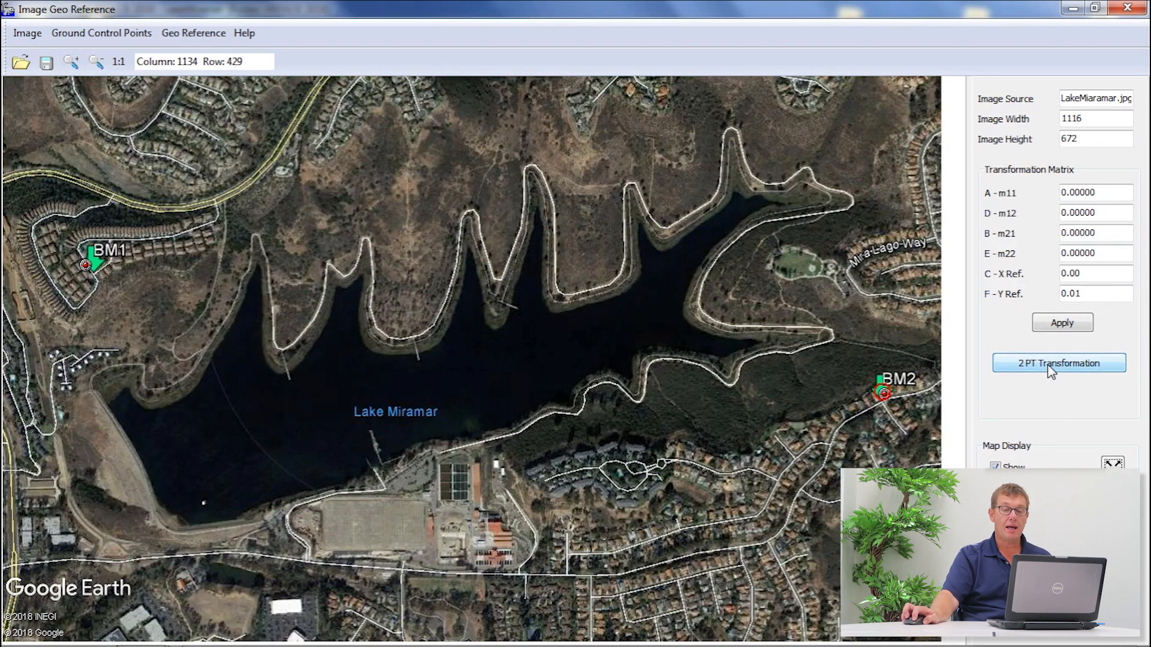
{"action": "left_click", "coordinate": [25, 34]}
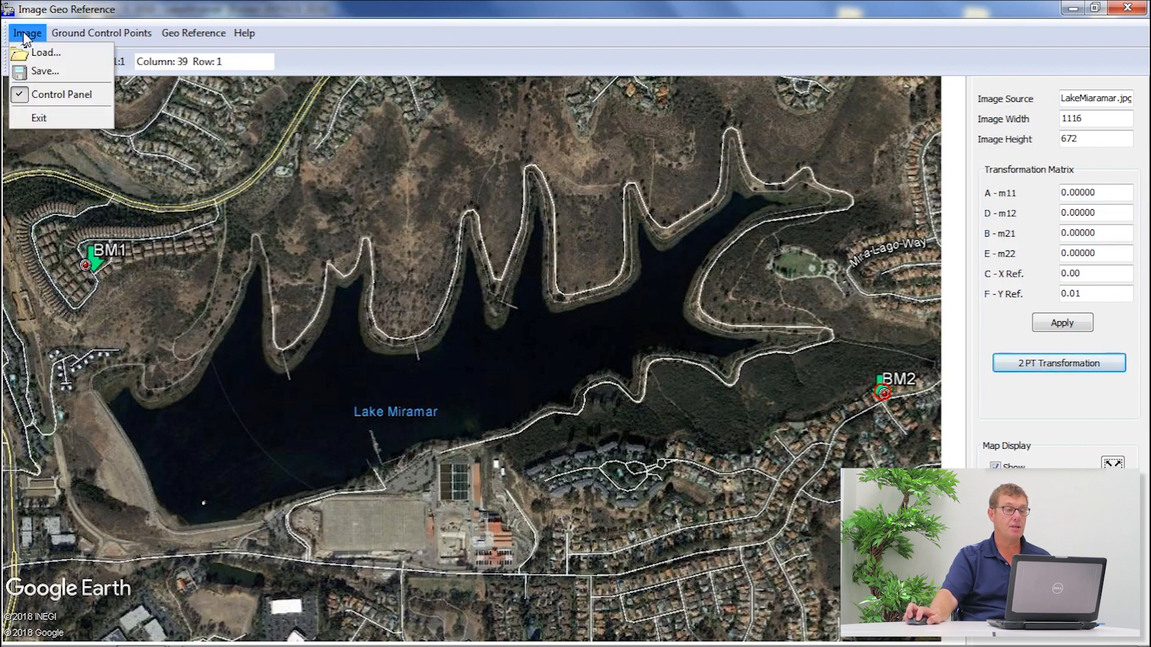
{"action": "left_click", "coordinate": [45, 71]}
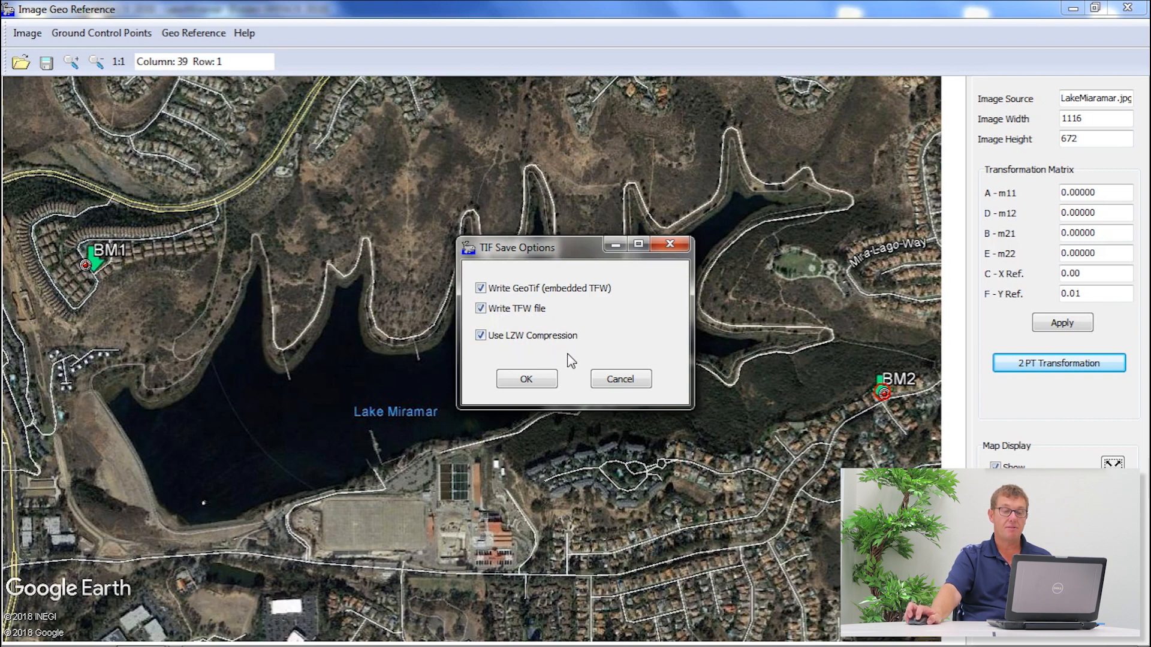
{"action": "left_click", "coordinate": [546, 380]}
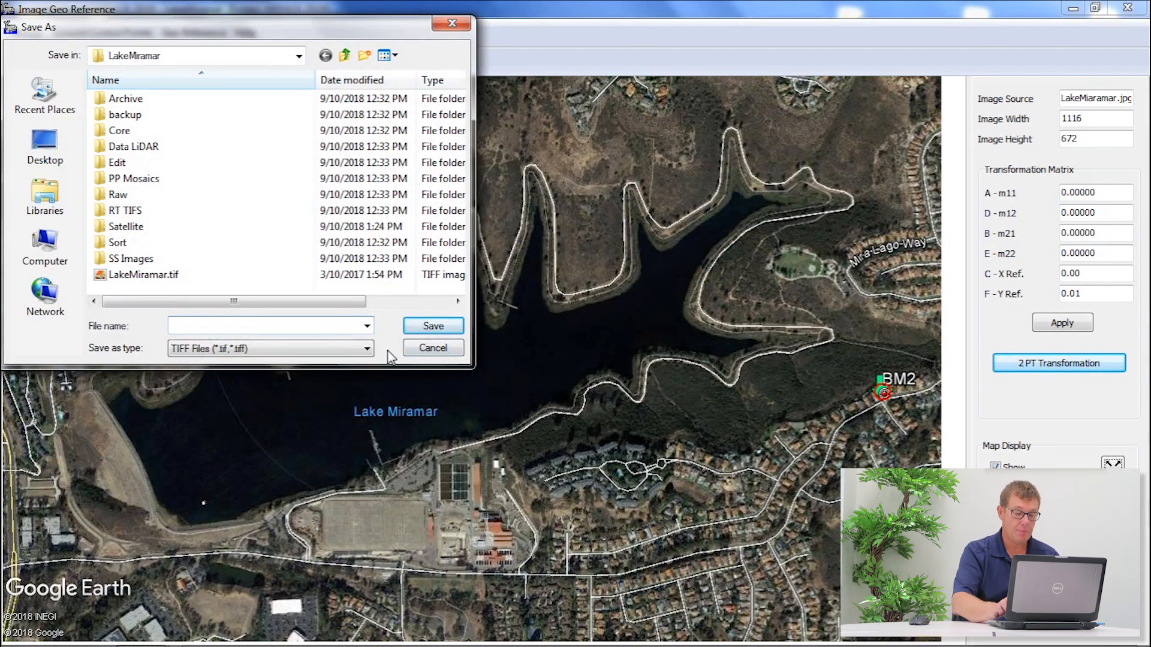
Name the TIFF file LakeMiramar and save it in the Documents library
{"action": "type", "text": "LakeMiaramr"}
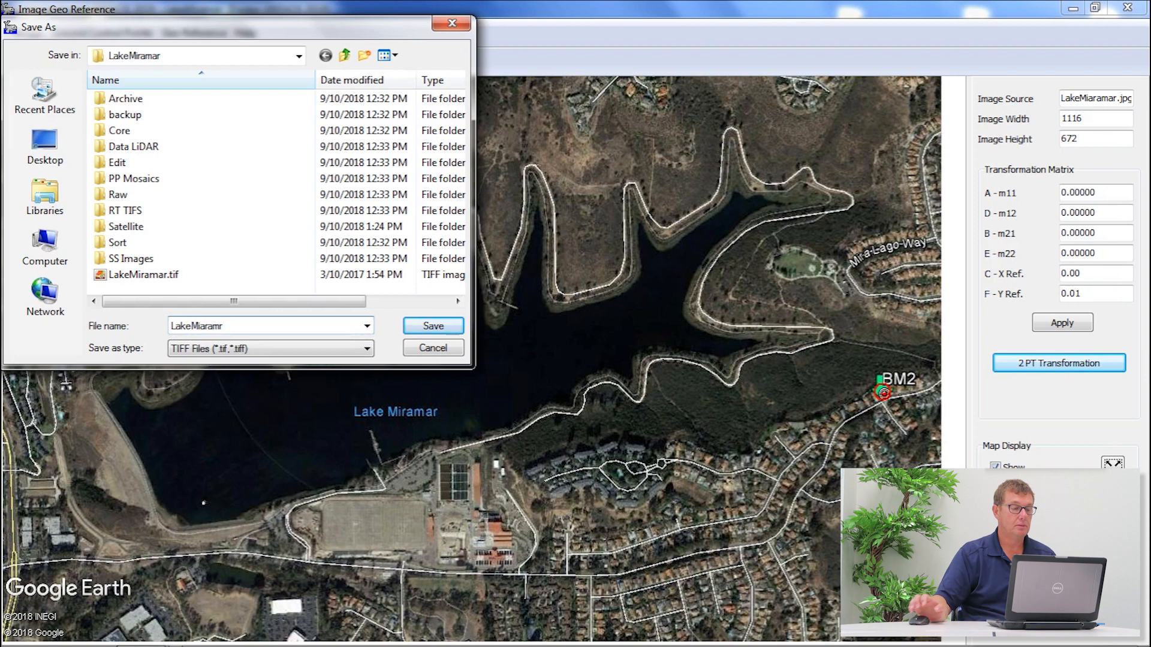
{"action": "key", "text": "BackSpace"}
{"action": "type", "text": "ar"}
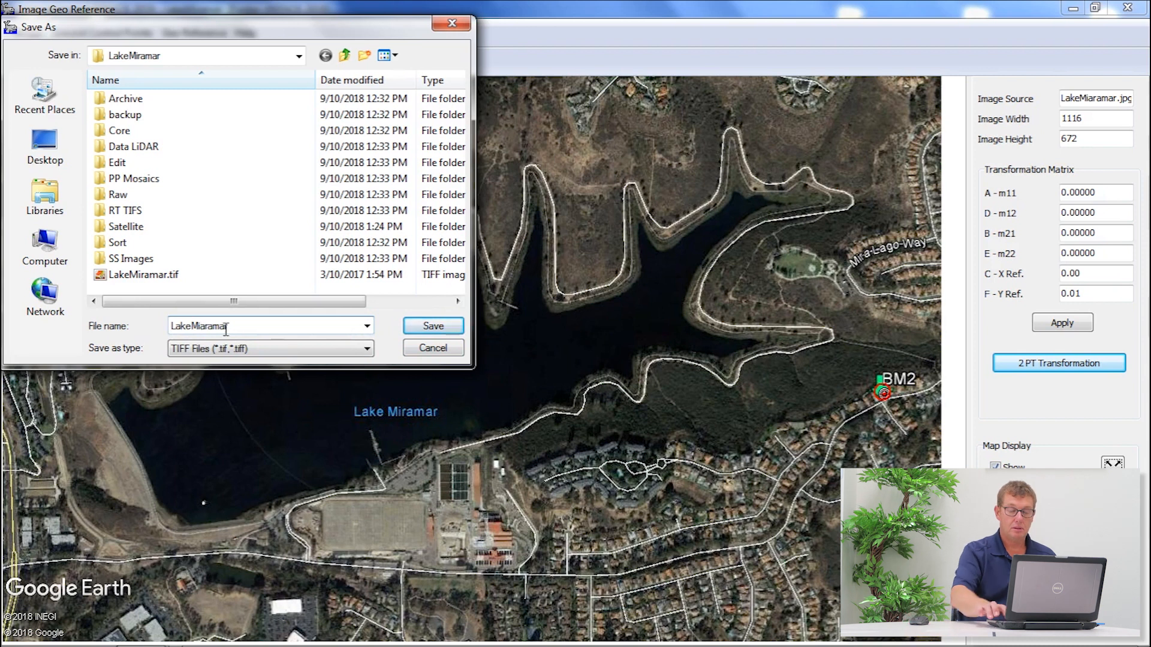
{"action": "key", "text": "Left"}
{"action": "key", "text": "Left"}
{"action": "key", "text": "Left"}
{"action": "key", "text": "Left"}
{"action": "key", "text": "Left"}
{"action": "key", "text": "BackSpace"}
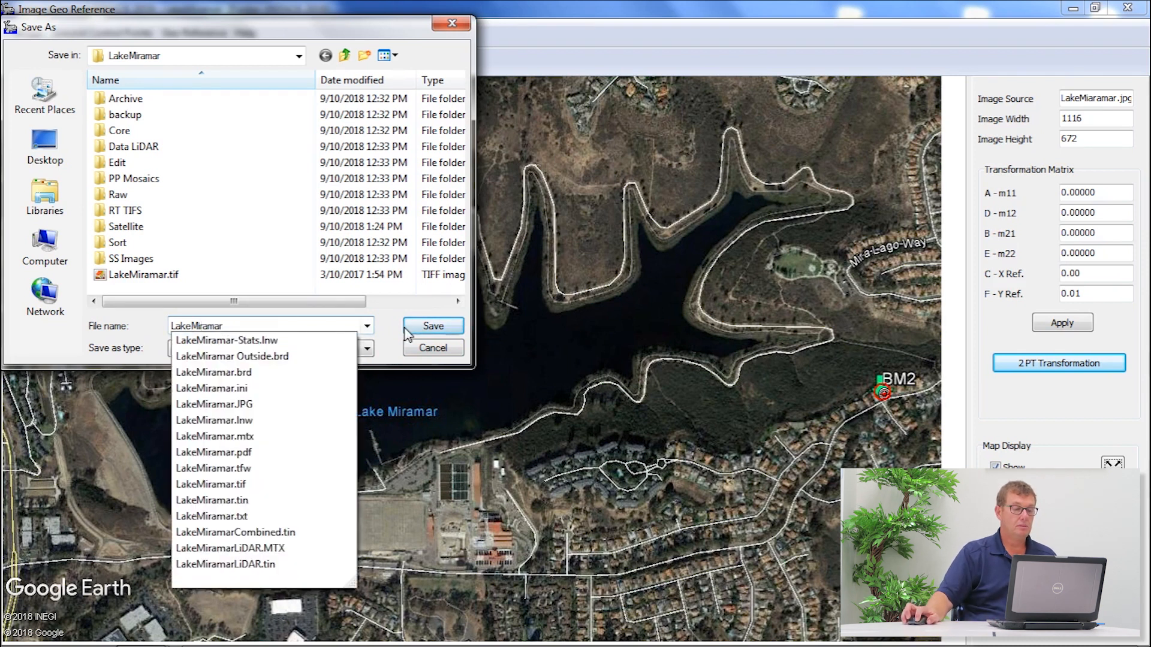
{"action": "left_click", "coordinate": [48, 190]}
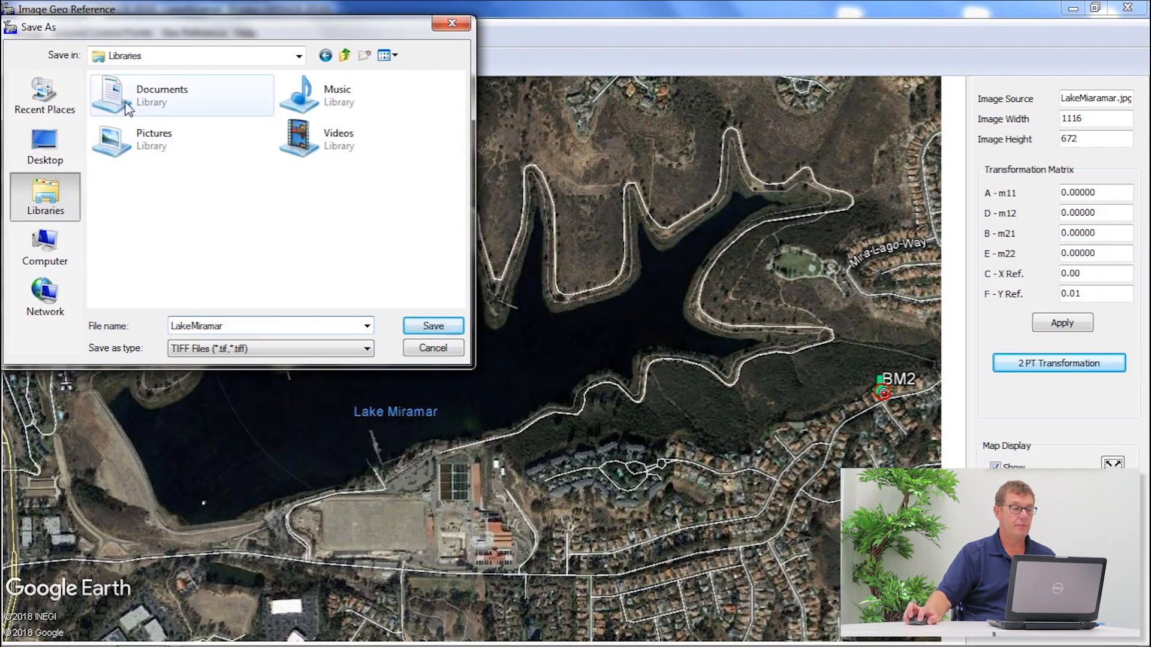
{"action": "double_click", "coordinate": [123, 102]}
{"action": "left_click", "coordinate": [414, 327]}
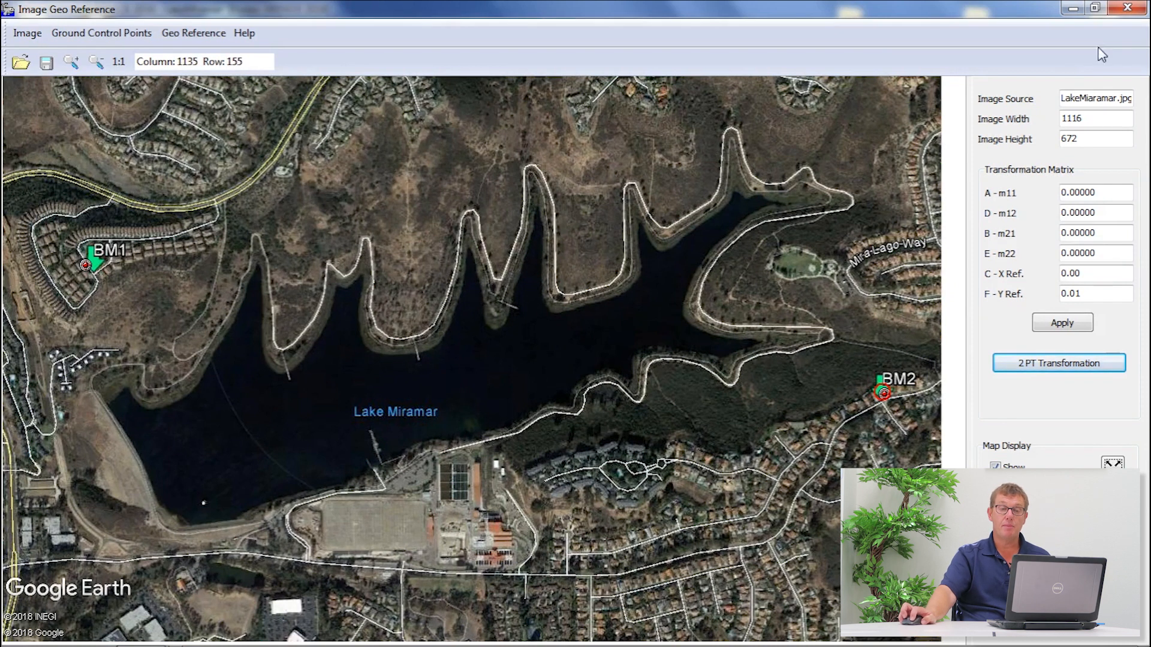
Close the Image Geo Reference tool and display the background file LakeMiramar.tif from the project items on the map
{"action": "left_click", "coordinate": [1128, 8]}
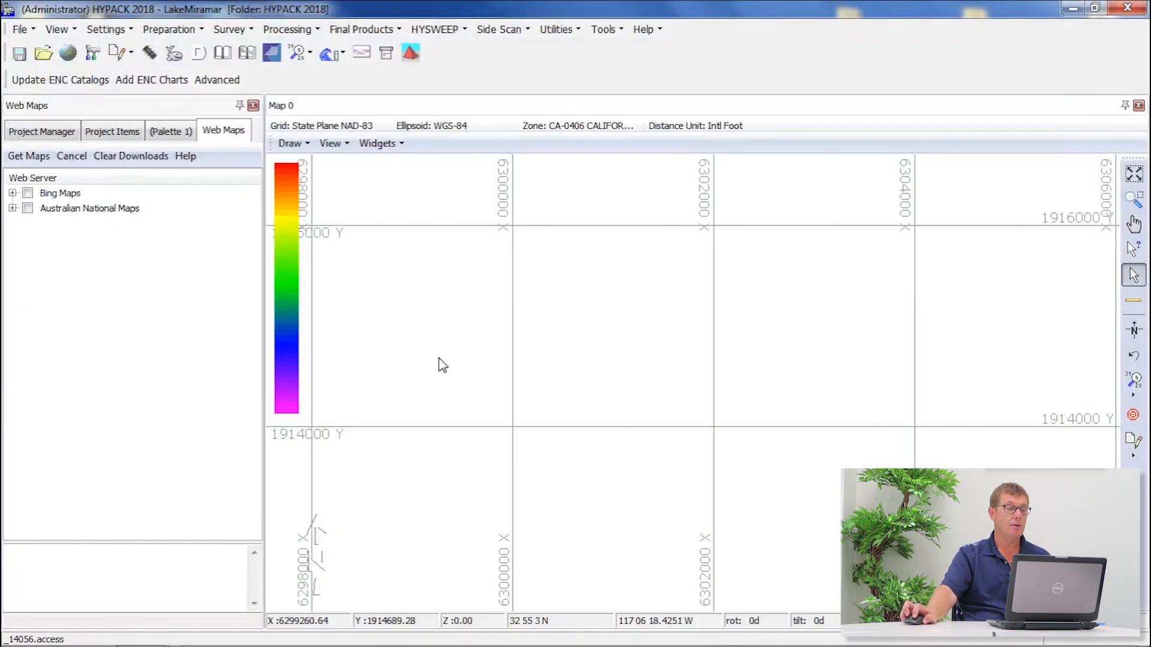
{"action": "left_click", "coordinate": [116, 132]}
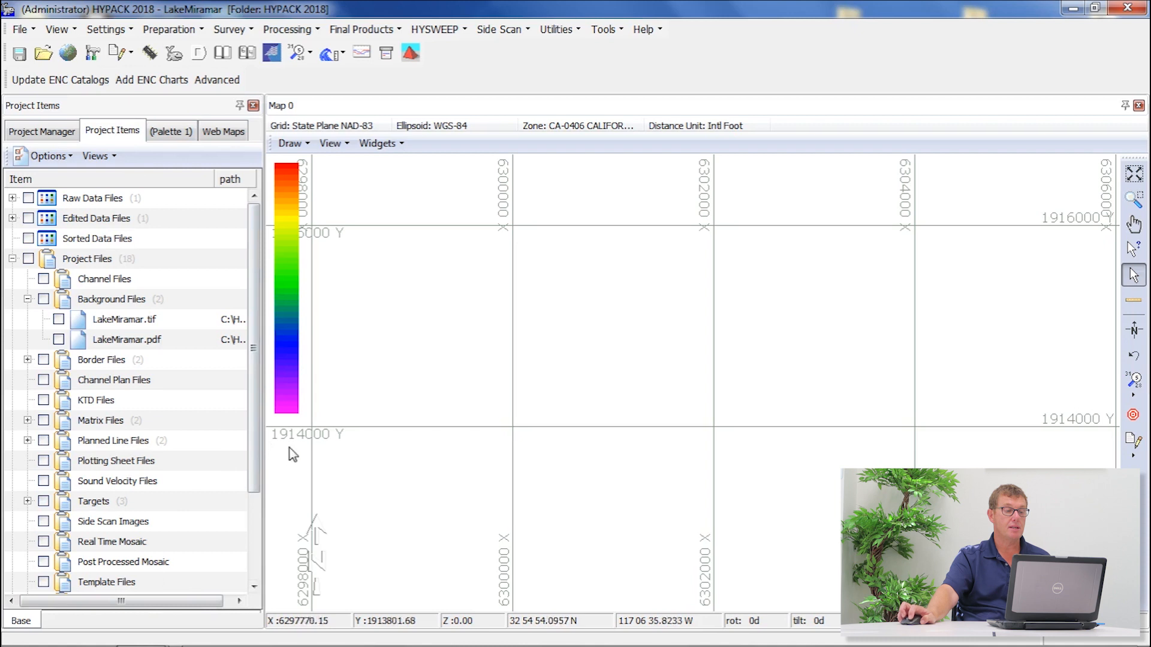
{"action": "left_click", "coordinate": [59, 319]}
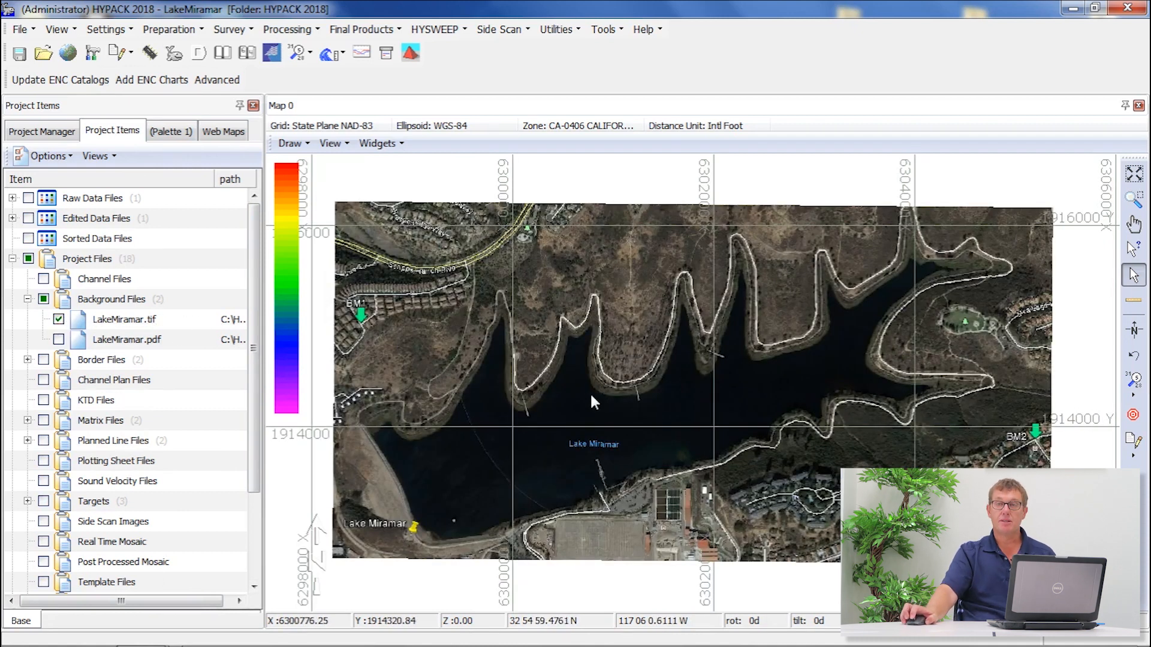